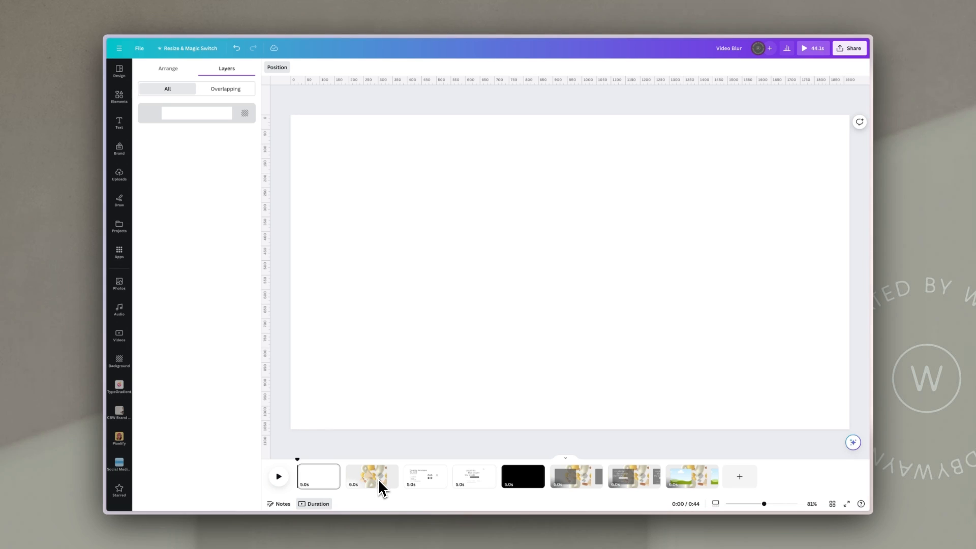
Step: Look through the 3D shapes video on page 2, the black page 5 and the styled text layout on page 4
left_click(378, 481)
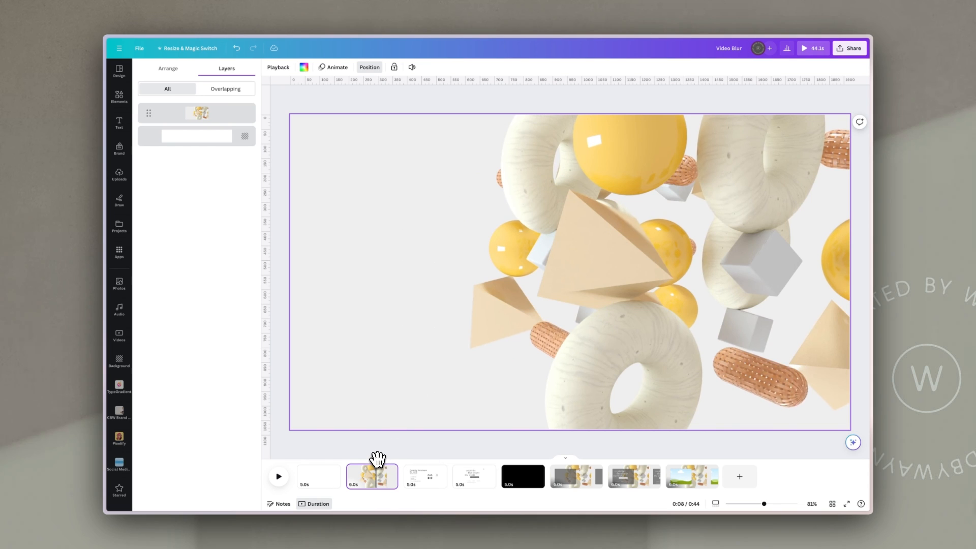
mouse_move(377, 459)
left_mouse_down()
mouse_move(345, 460)
mouse_move(396, 458)
left_mouse_up()
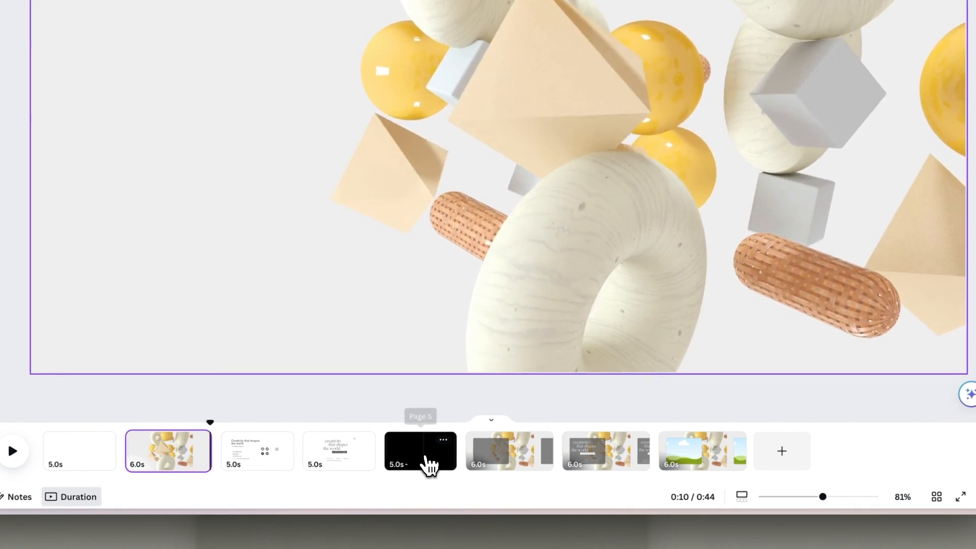
left_click(429, 460)
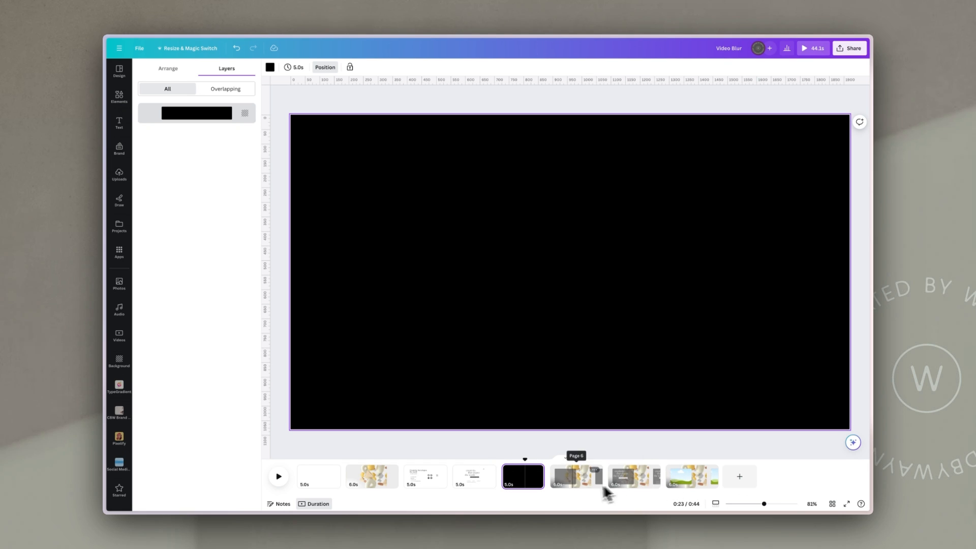
left_click(472, 482)
left_click(377, 479)
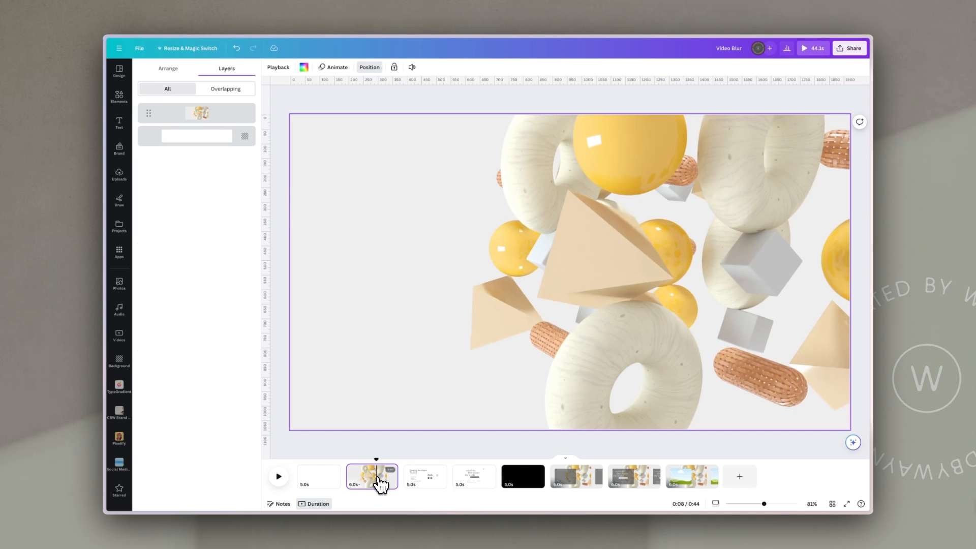
Step: Examine the unstyled heading, subtitle, date, time, location and website text elements on page 3
left_click(431, 484)
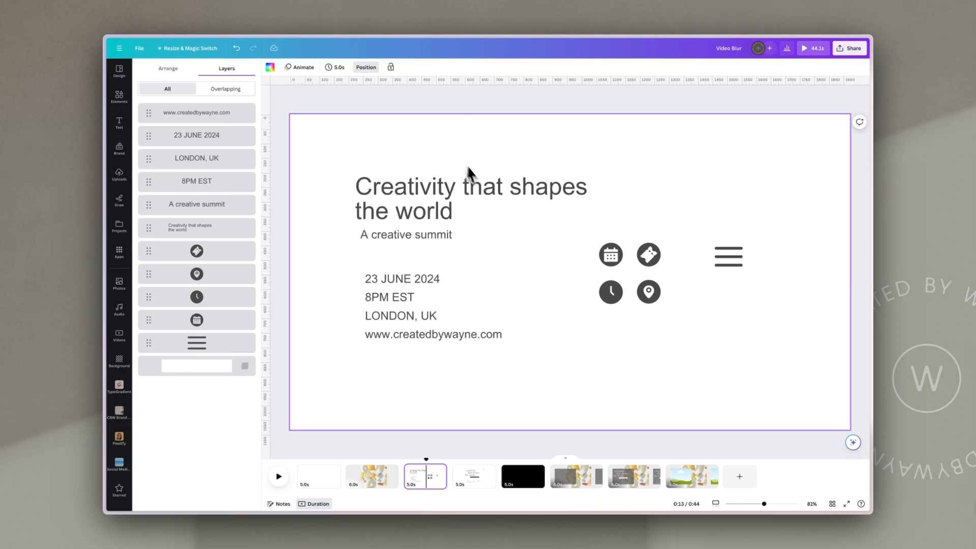
left_click(470, 187)
left_click(432, 240)
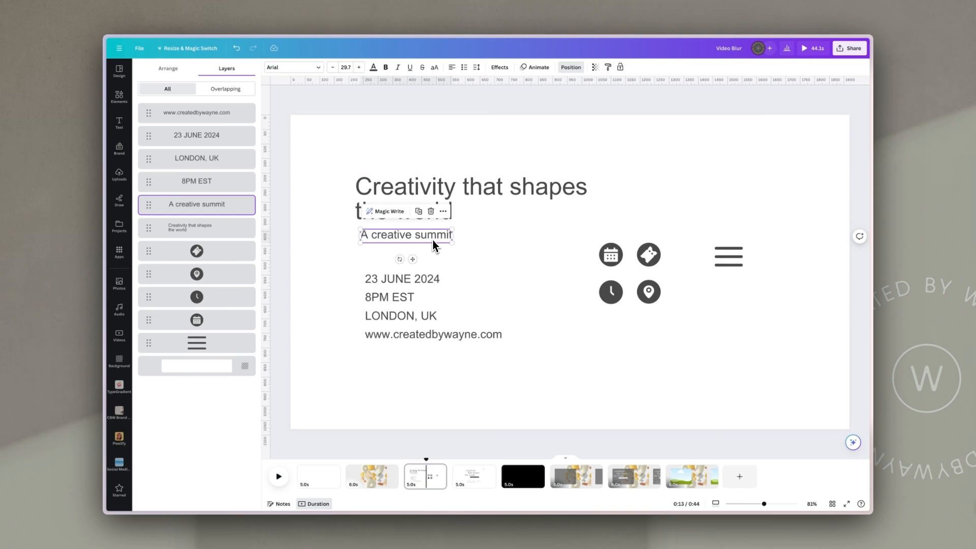
left_click(407, 279)
left_click(386, 297)
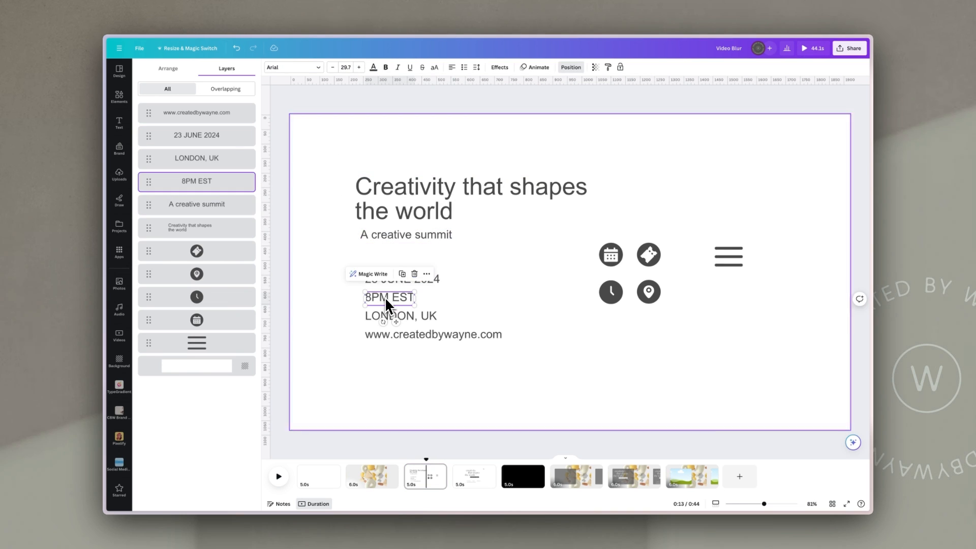
left_click(370, 319)
left_click(373, 335)
left_click(509, 305)
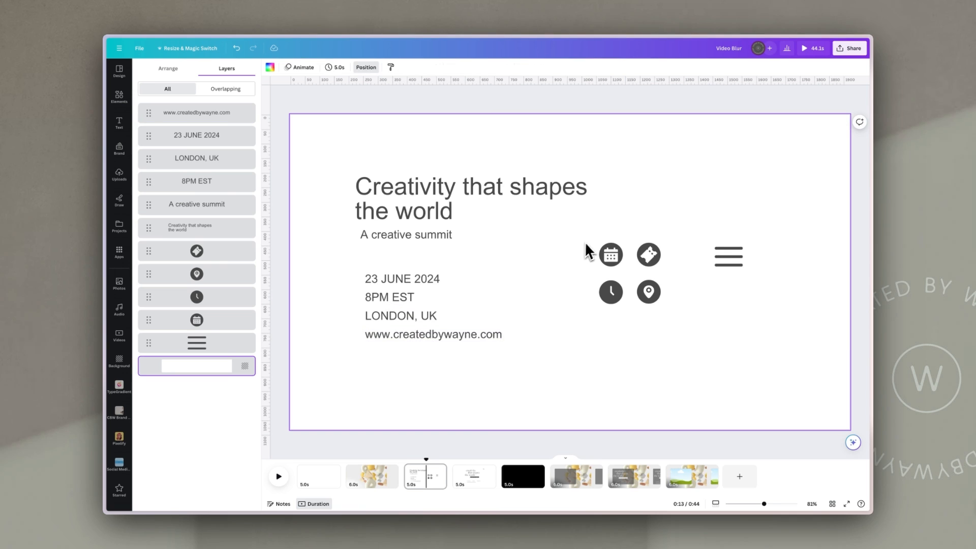
Step: Examine the four round event icons and the three-line menu icon on page 3
left_click_drag(588, 244, 666, 323)
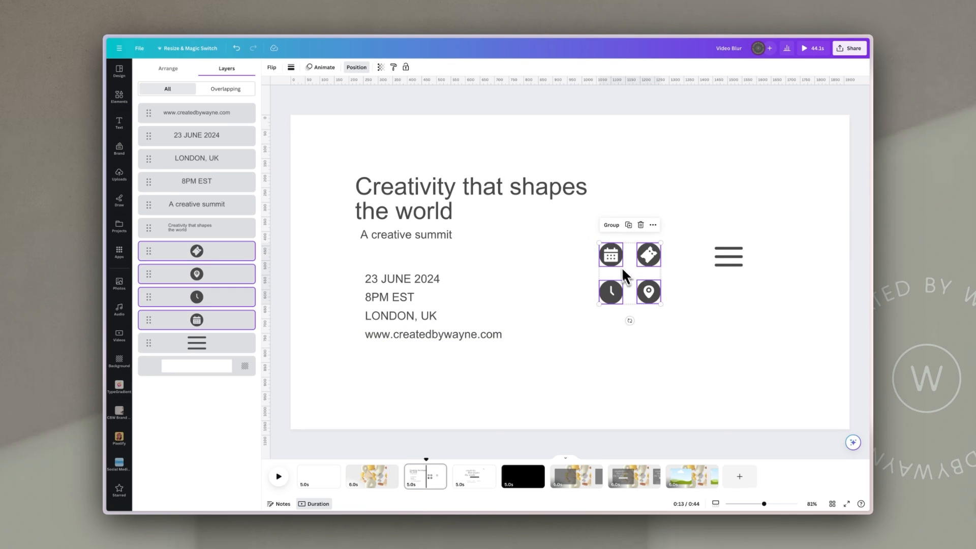
left_click(667, 216)
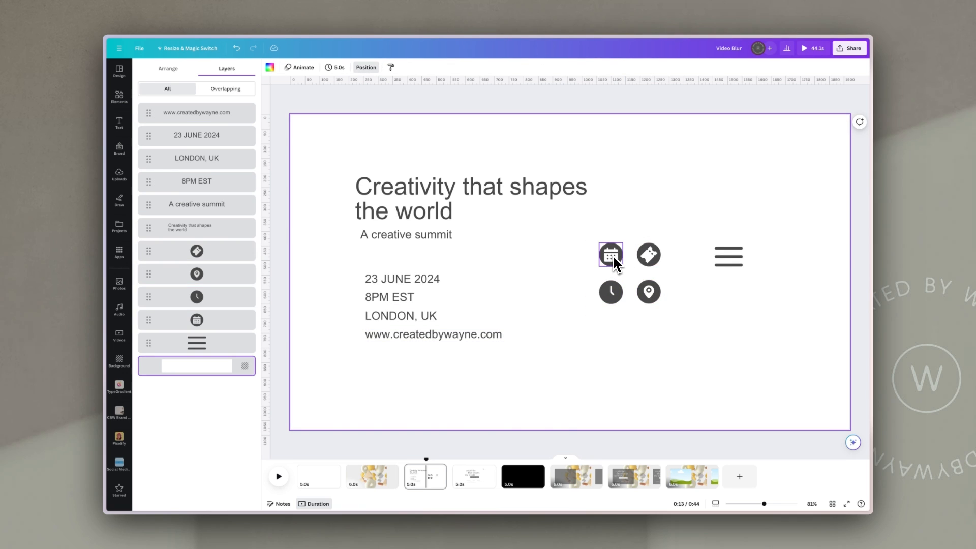
left_click(652, 257)
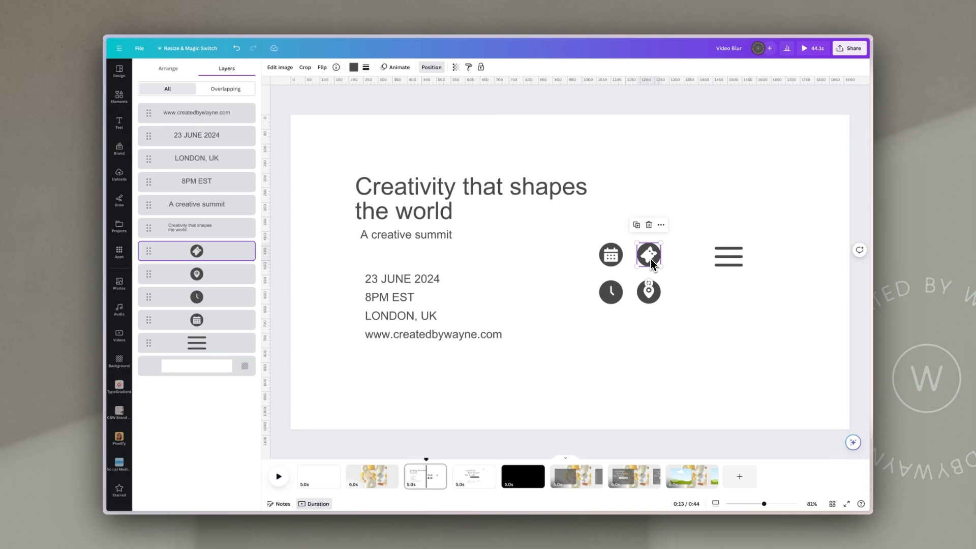
left_click(654, 300)
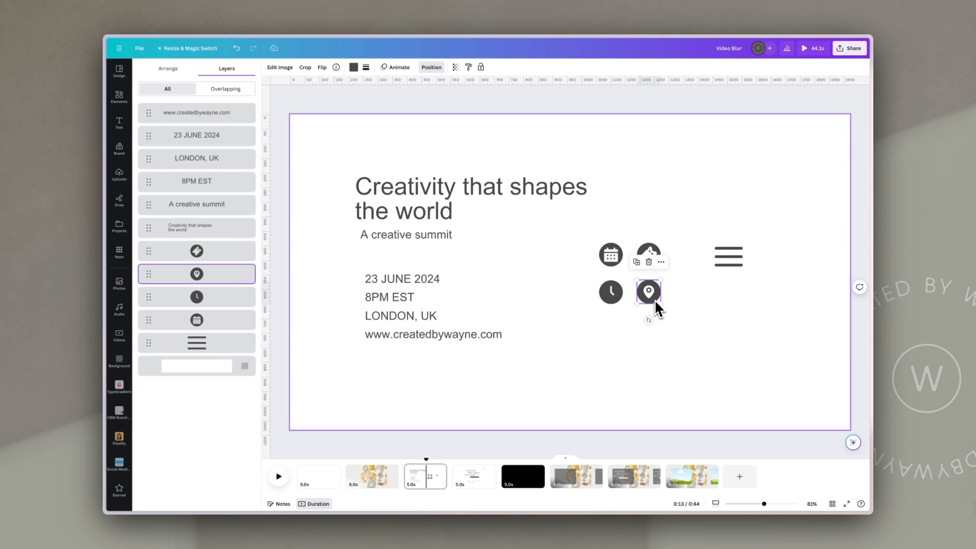
left_click(688, 294)
left_click(732, 257)
left_click(732, 259)
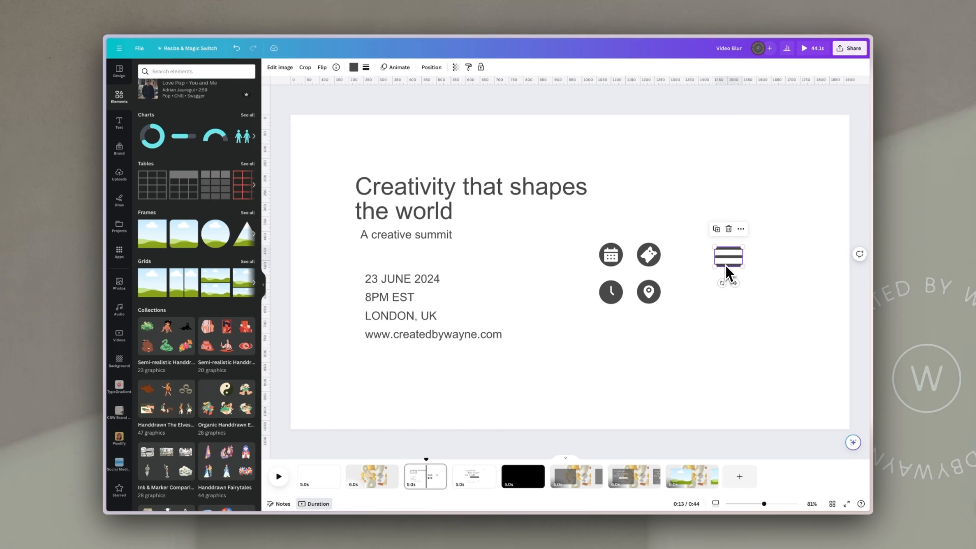
left_click(769, 246)
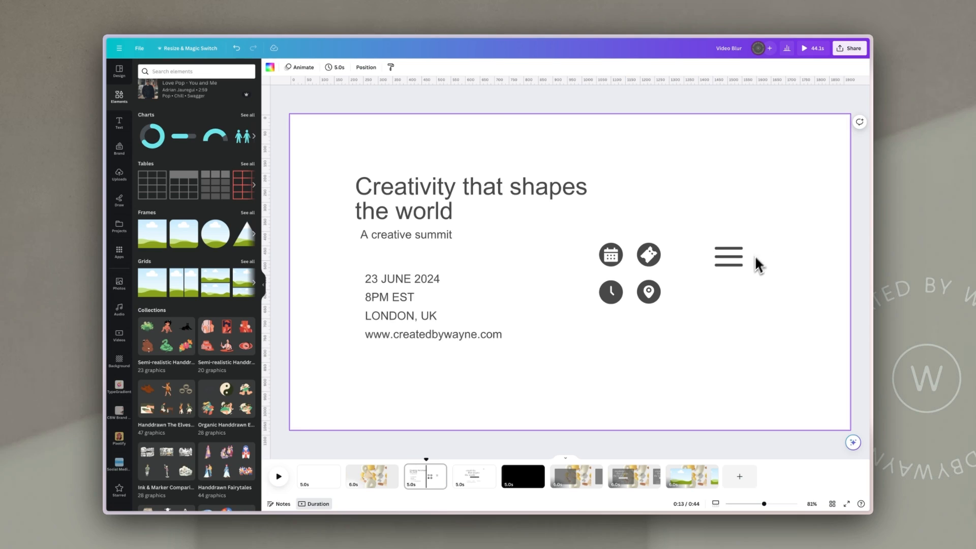
Step: Examine the styled text layout on page 4, including the heading and the "A CREATIVE SUMMIT" label
left_click(478, 483)
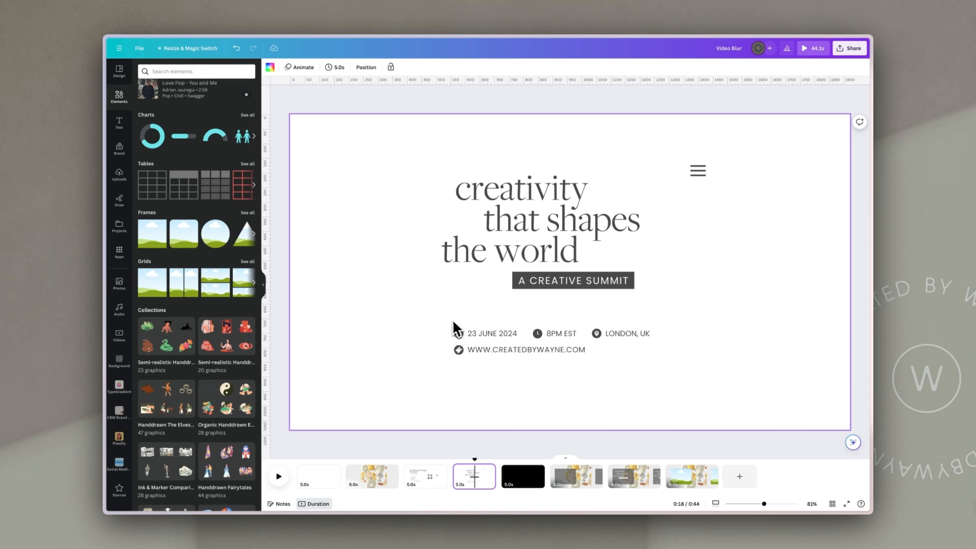
left_click(639, 397)
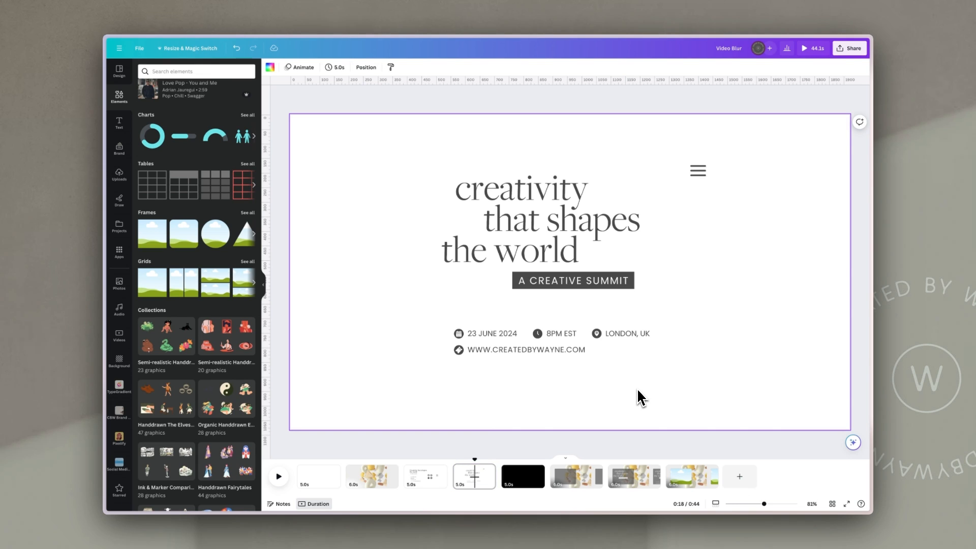
left_click(568, 218)
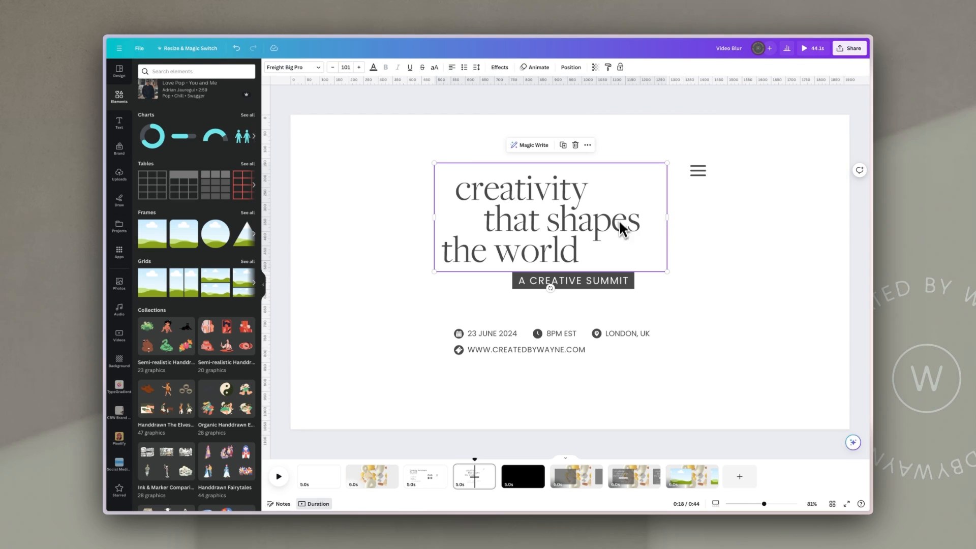
left_click_drag(625, 221, 625, 222)
left_click(633, 280)
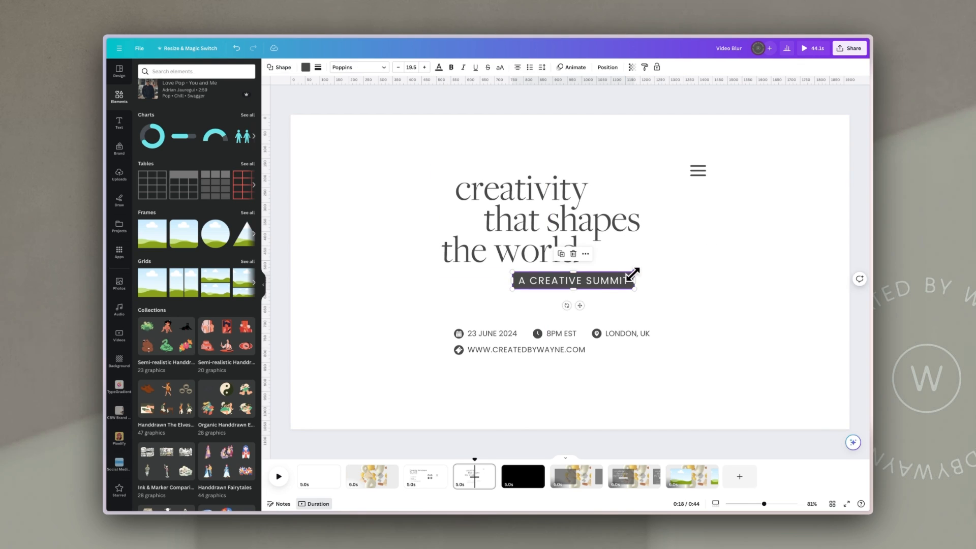
left_click(723, 300)
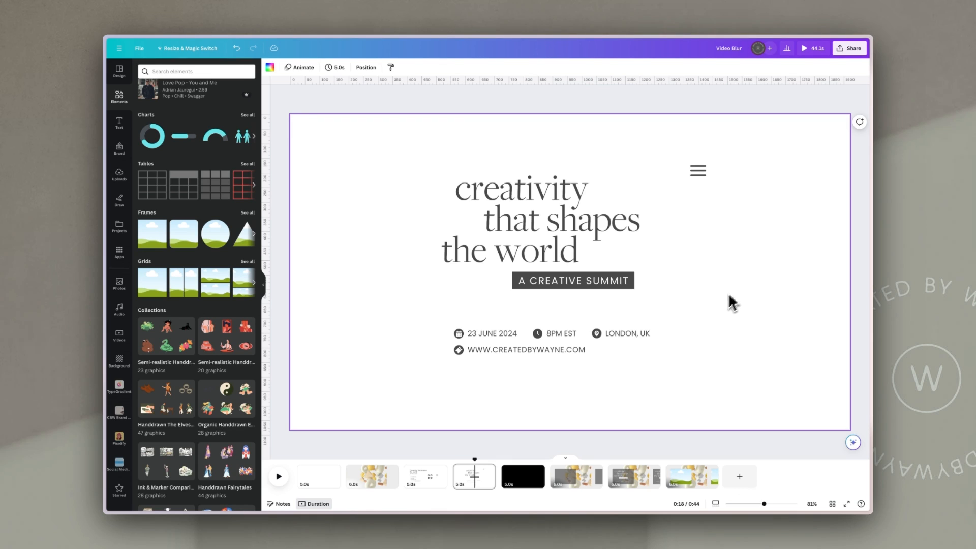
Step: Inspect the corner rounding and transparency settings of the dark rectangle over the video on page 6
left_click(587, 480)
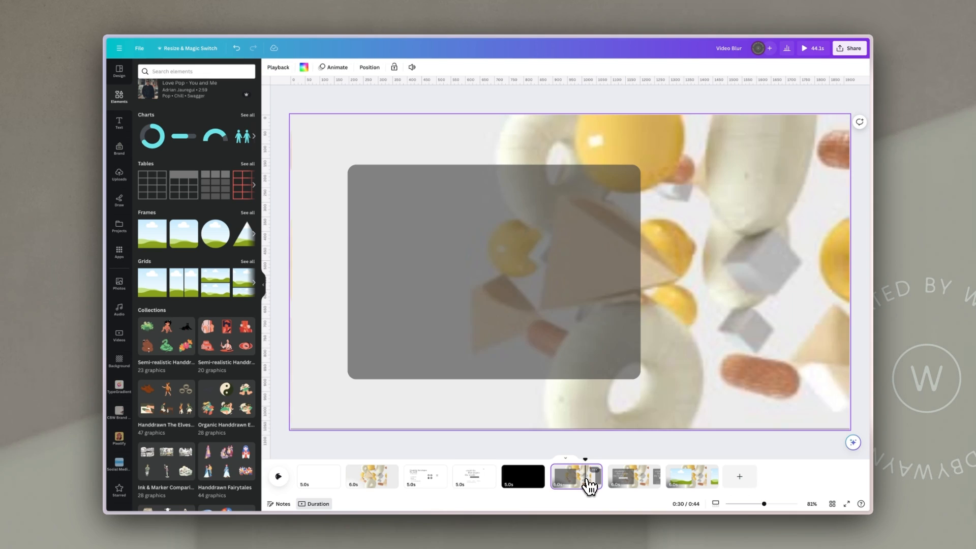
left_click(529, 230)
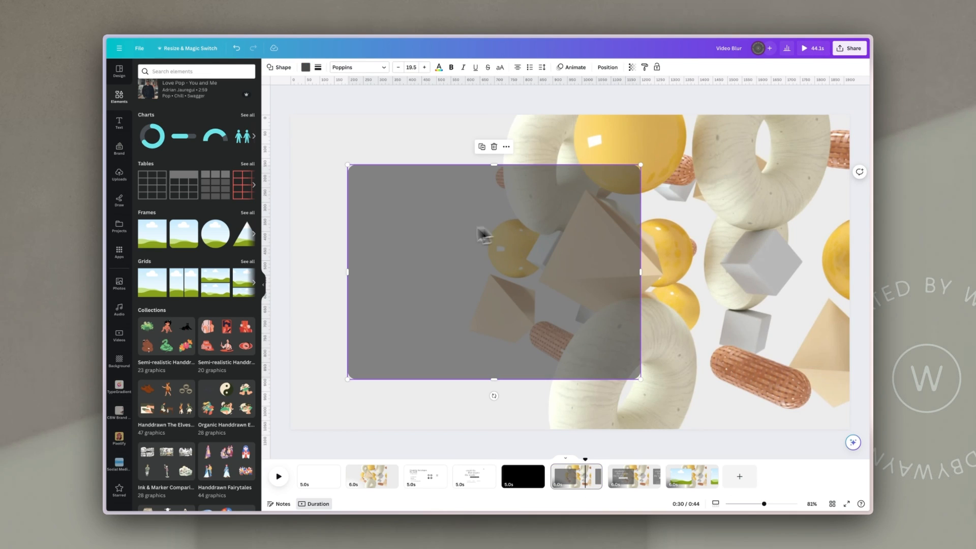
left_click(319, 70)
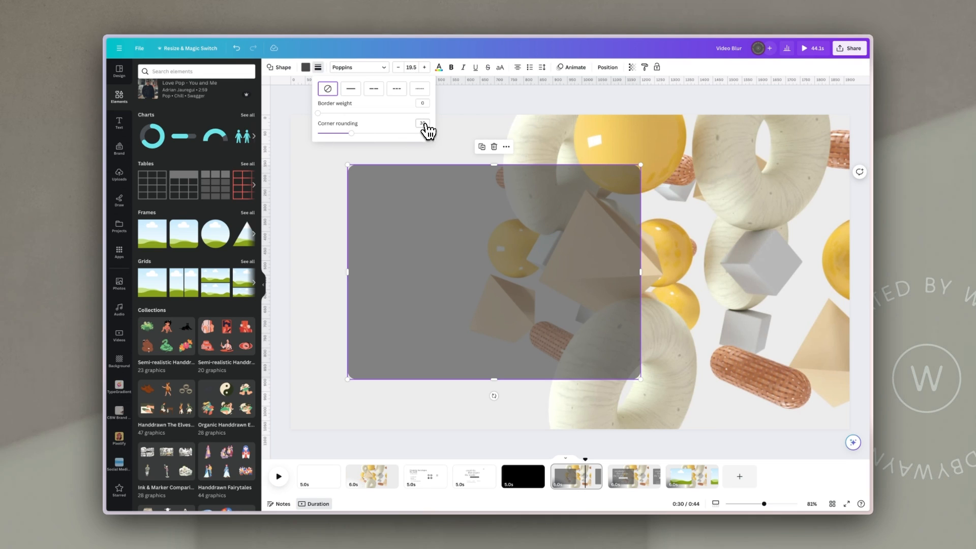
left_click(613, 197)
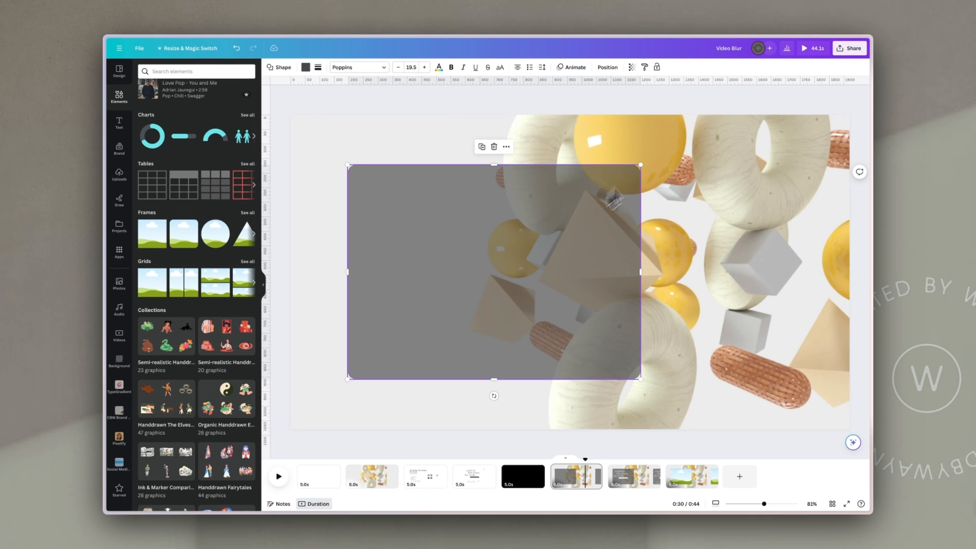
left_click(631, 67)
left_click(633, 68)
left_click(695, 301)
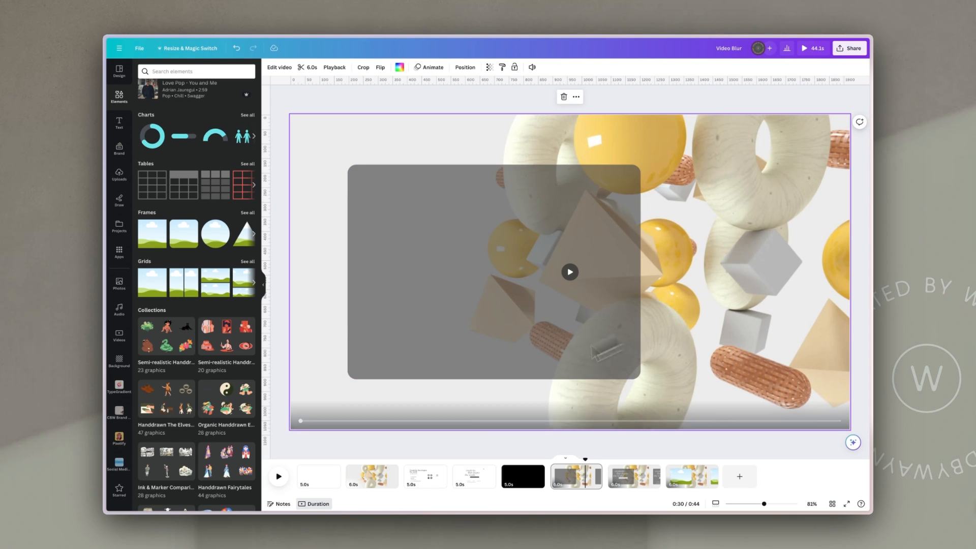
Step: Play page 6 from its start to preview the video moving behind the semi-transparent rectangle, and pause it
left_click(553, 464)
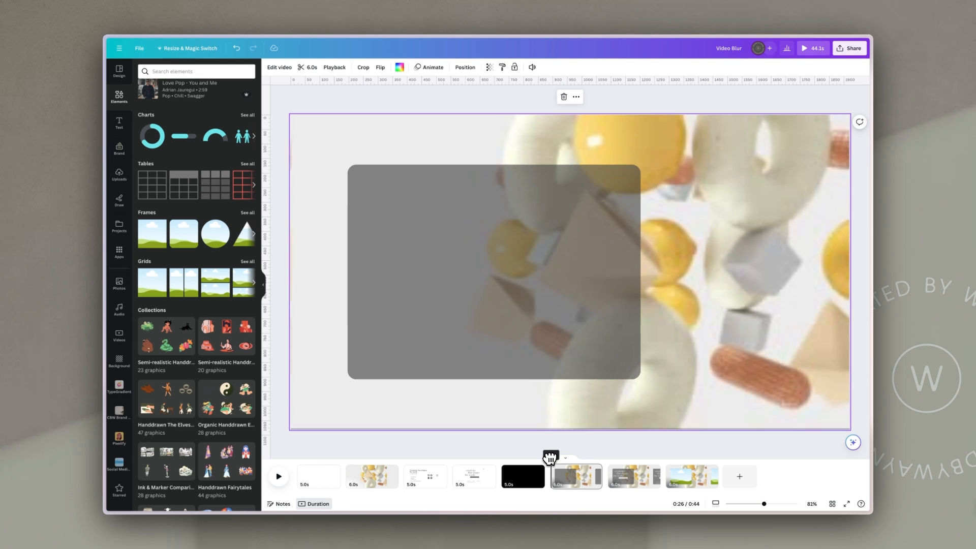
left_click(279, 478)
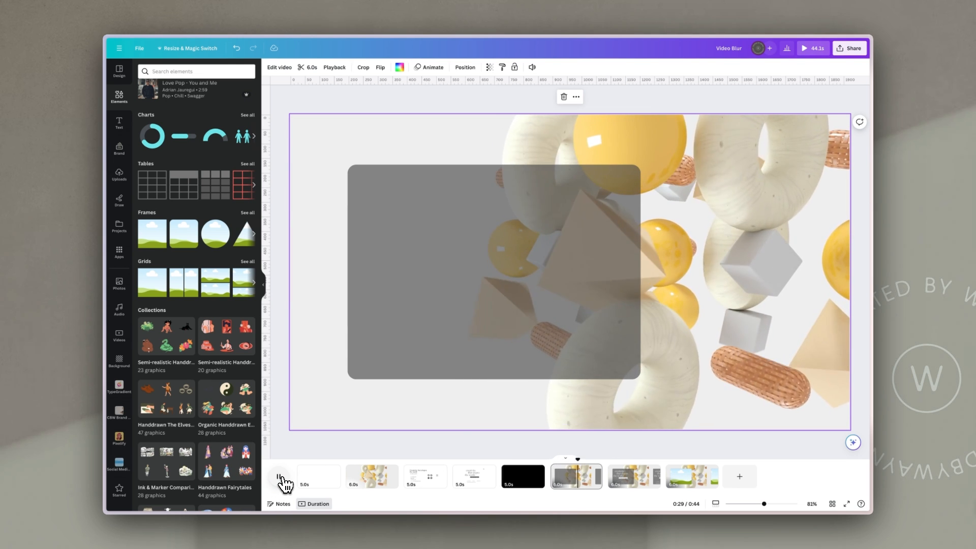
left_click(279, 478)
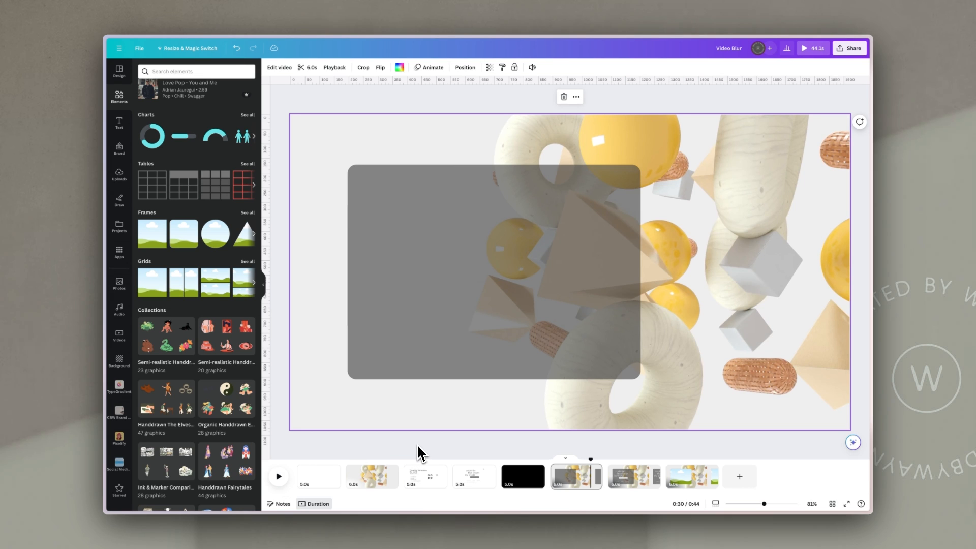
Step: View the text panel composition on page 7 and inspect the border and corner rounding settings of page 8's frame
left_click(632, 484)
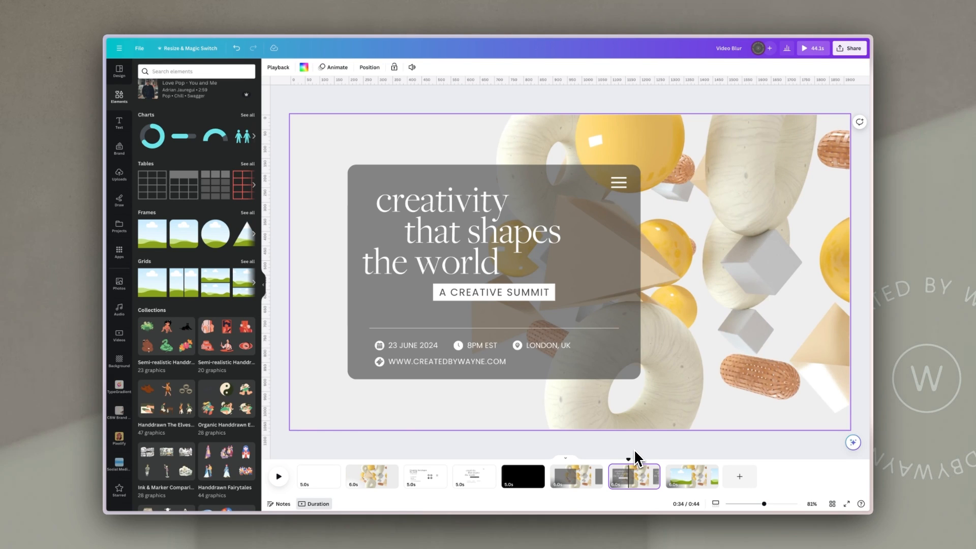
left_click(697, 487)
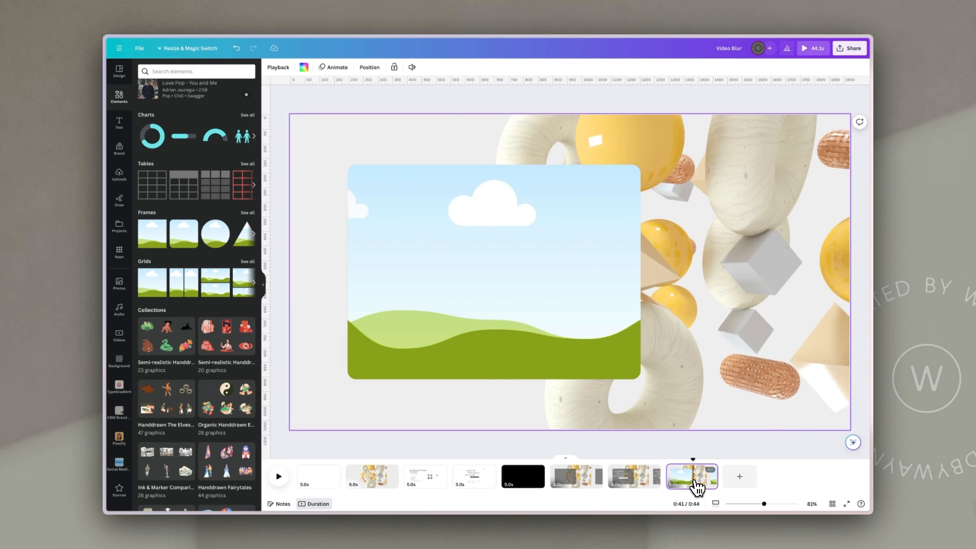
left_click(372, 206)
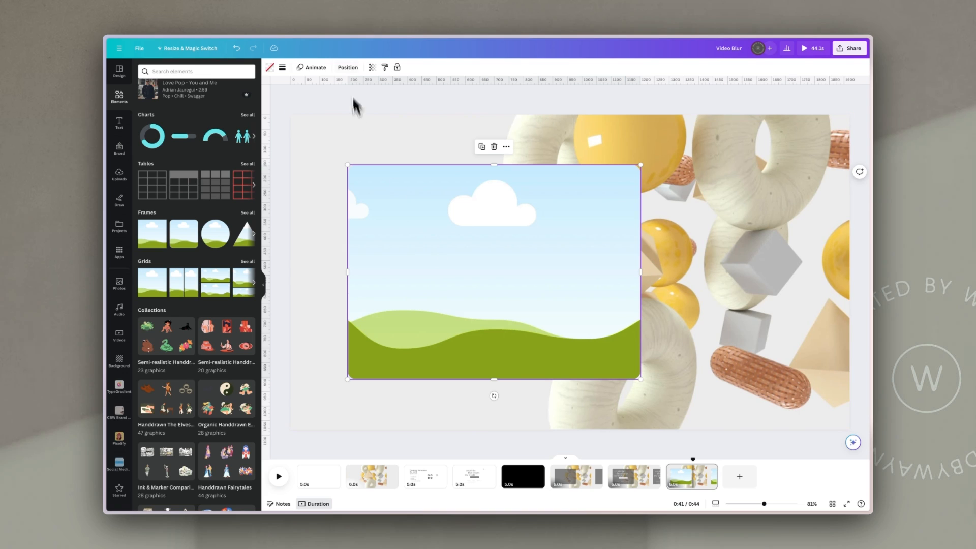
left_click(284, 68)
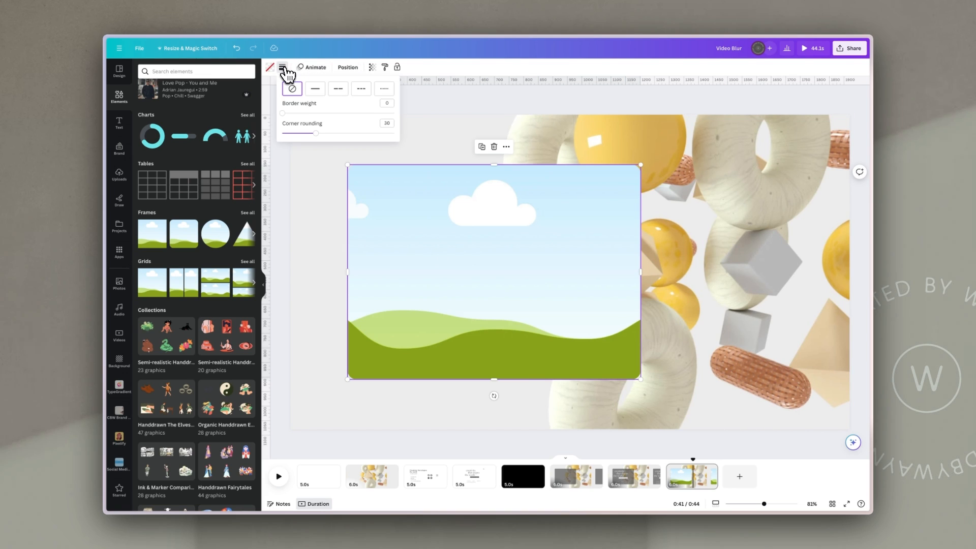
left_click(562, 257)
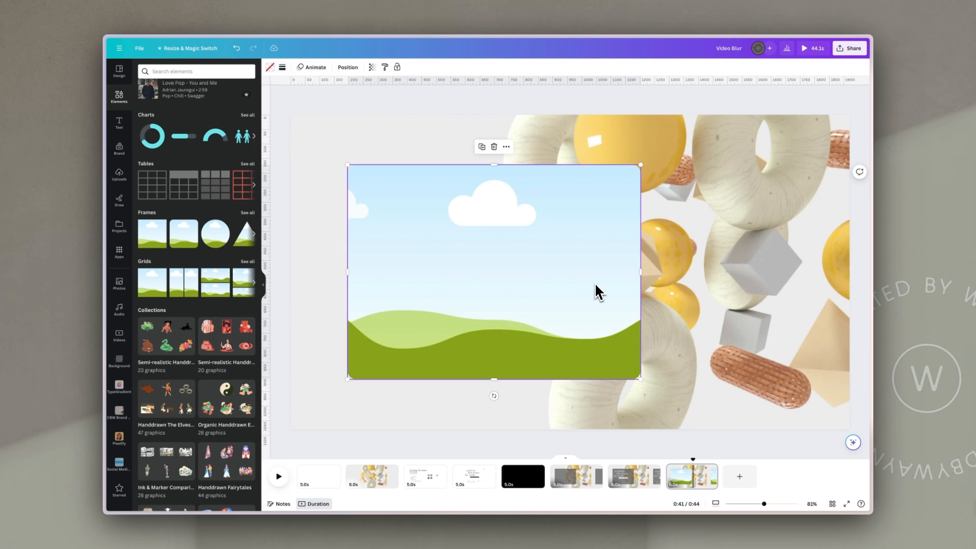
Step: Compare the text panel on page 7 with the frame on page 8, and return to the video on page 2
left_click(644, 482)
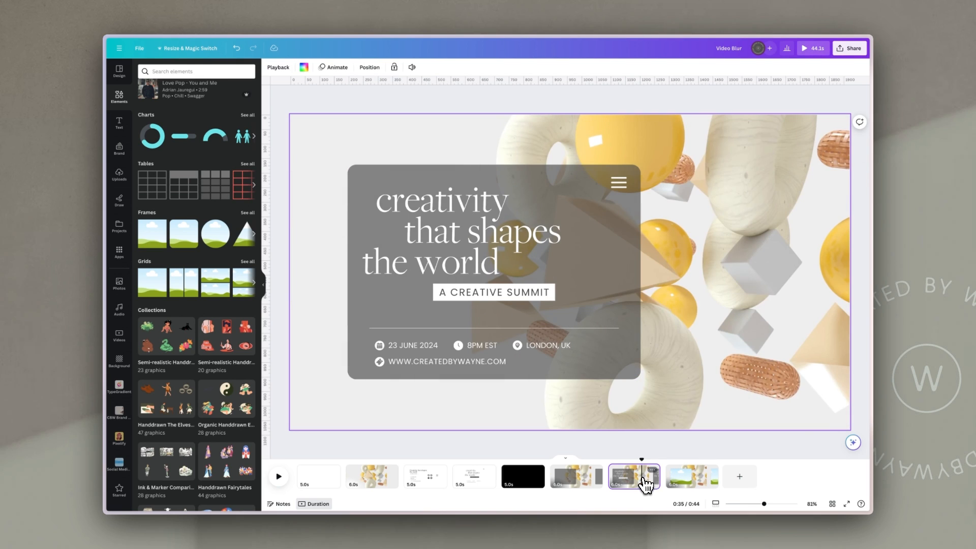
left_click(691, 480)
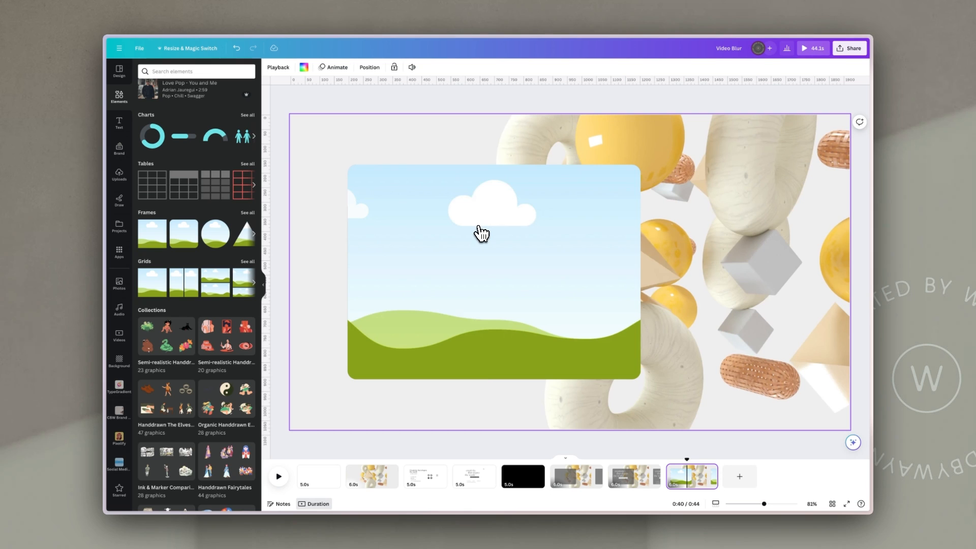
left_click(371, 482)
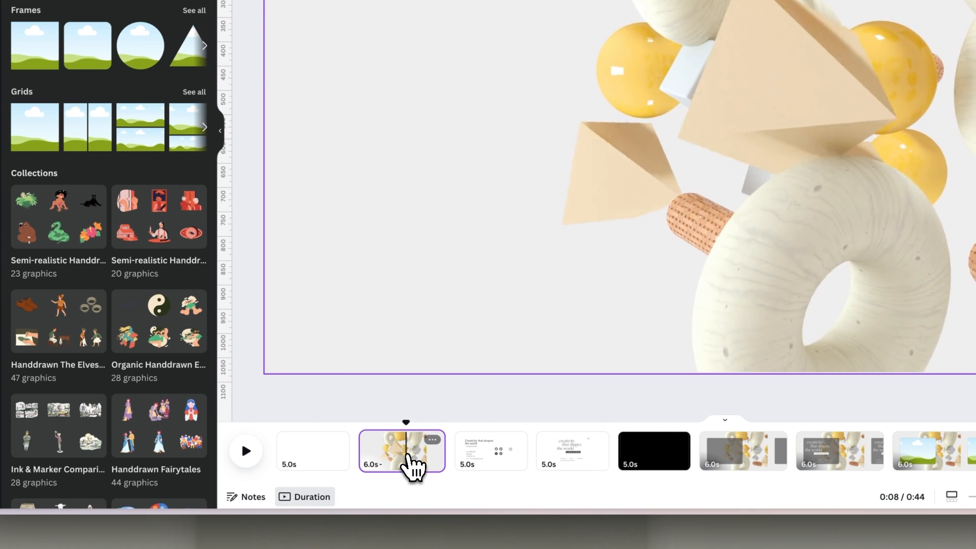
Step: Duplicate the full-page video page three times to make four consecutive copies of the clip
key("ctrl+d")
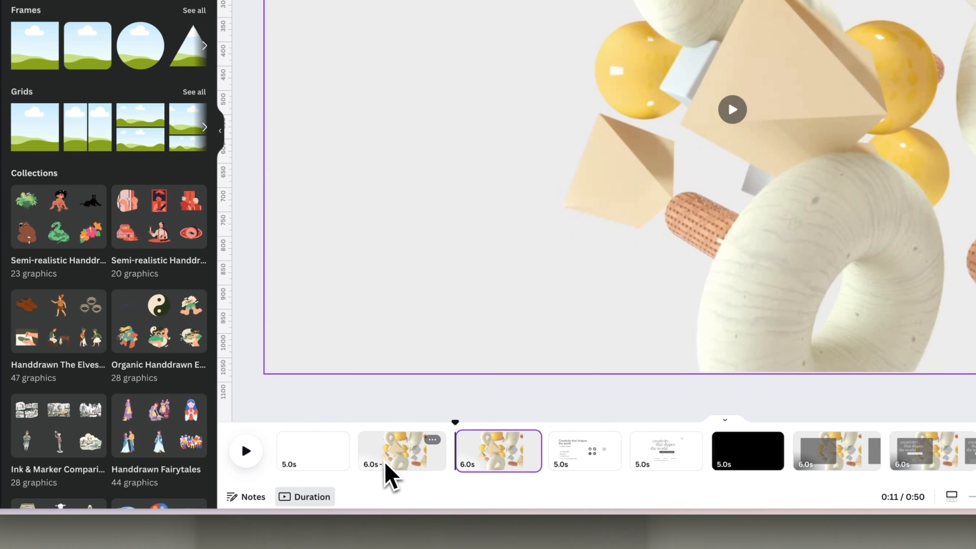
key("ctrl+d")
key("ctrl+d")
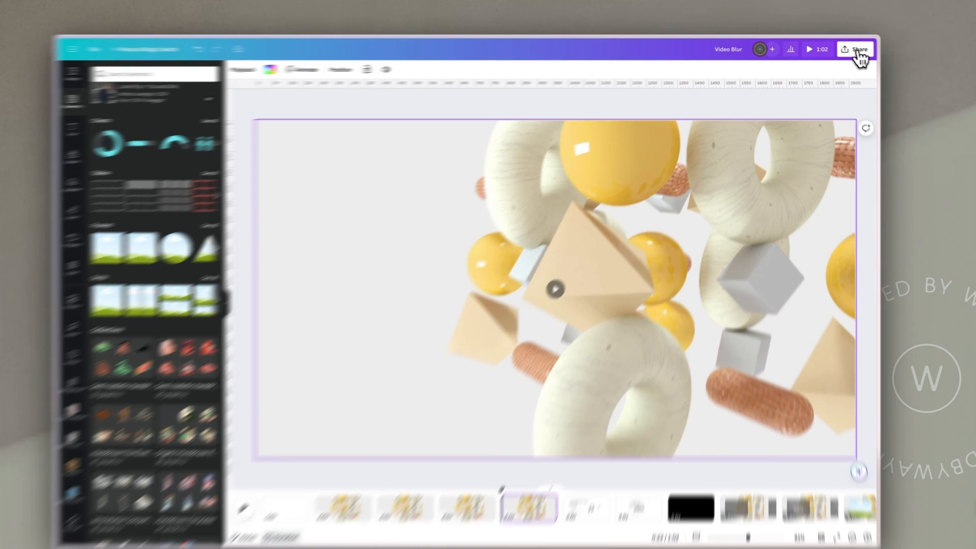
Step: Download only pages 2–5 of the design as a 1080p MP4 video
left_click(849, 48)
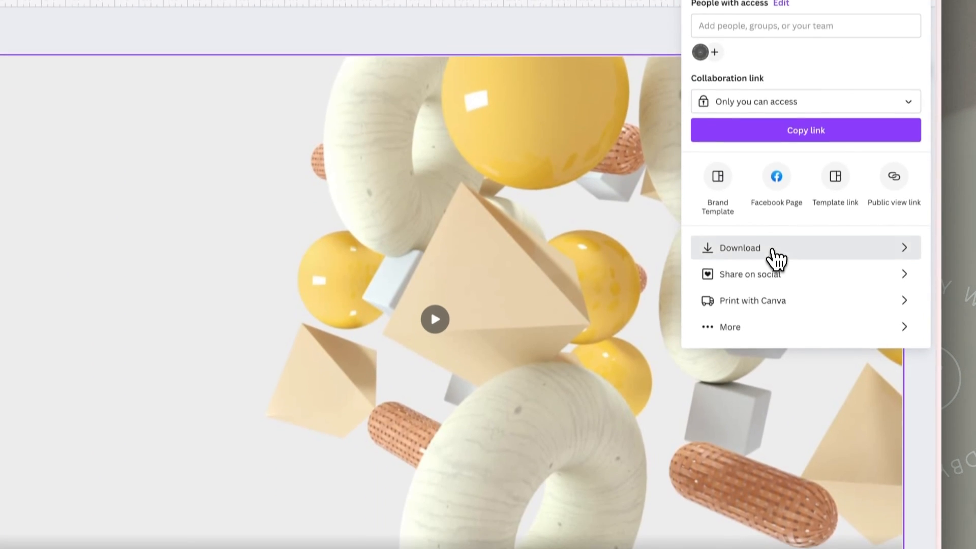
left_click(776, 254)
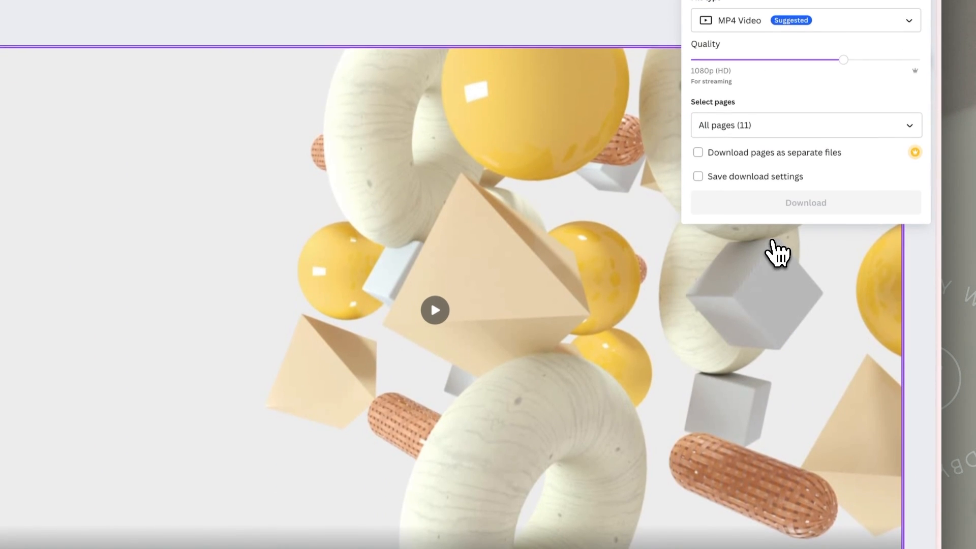
left_click(910, 127)
left_click(908, 158)
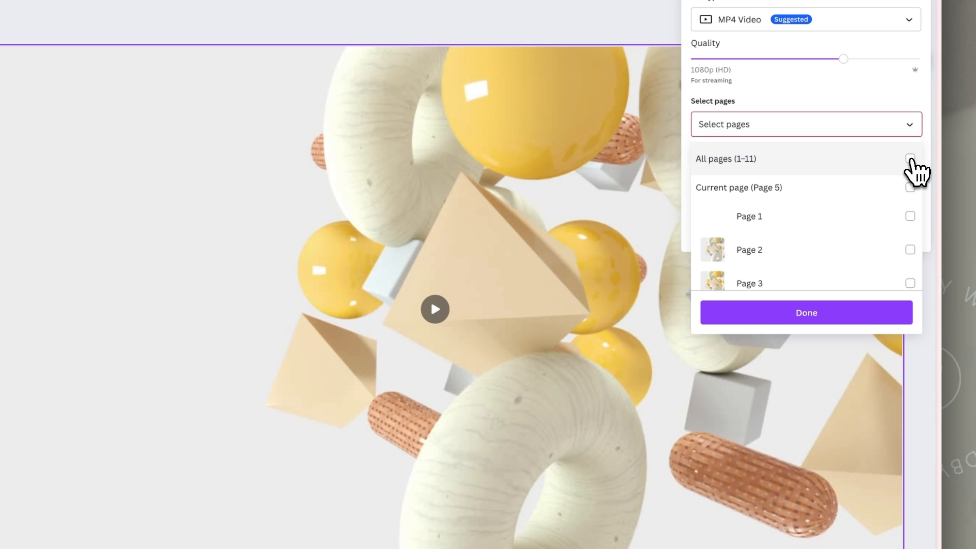
scroll(838, 254, "down", 2)
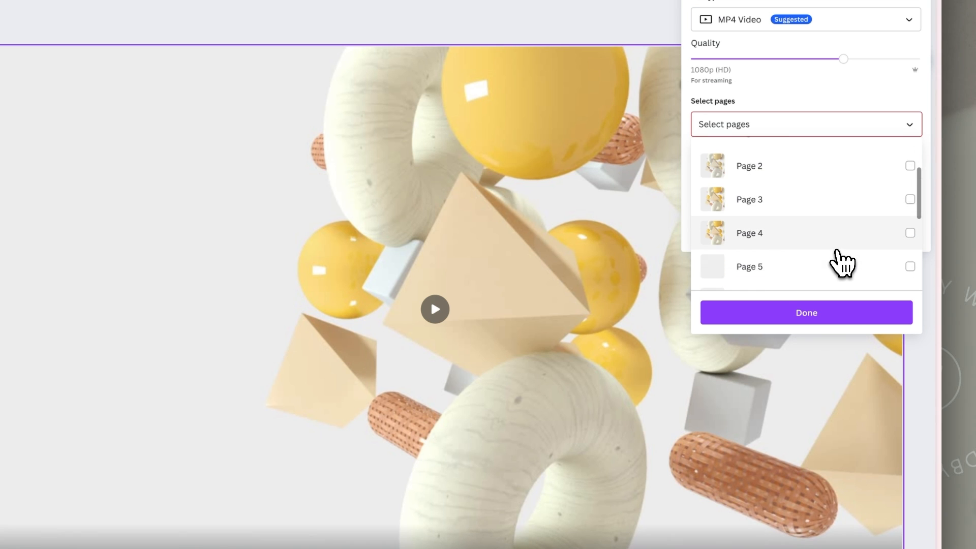
left_click(909, 166)
left_click(910, 199)
left_click(910, 233)
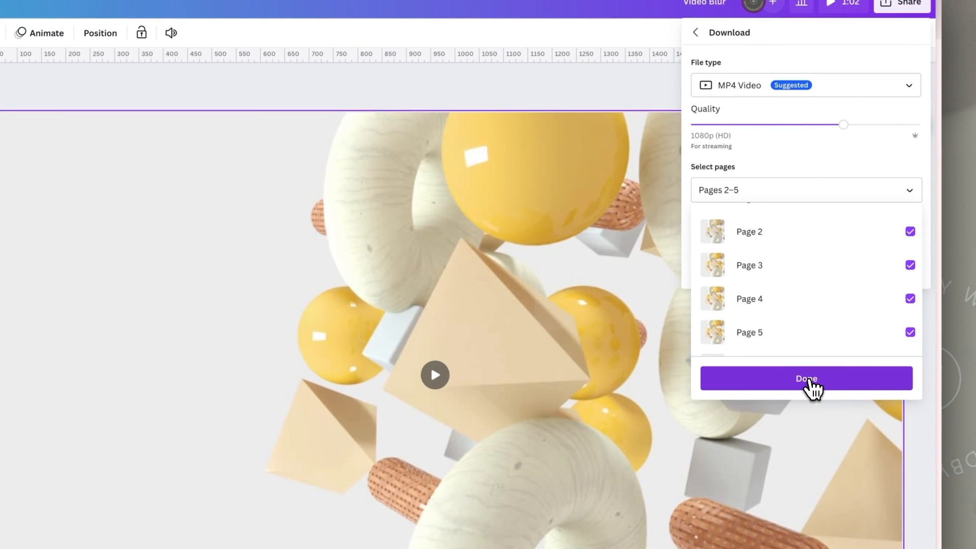
left_click(812, 389)
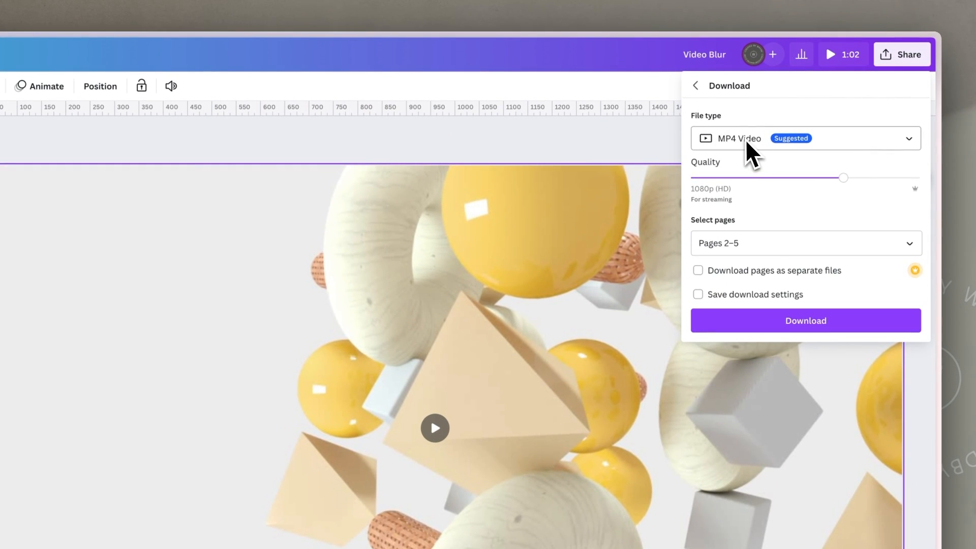
left_click(801, 324)
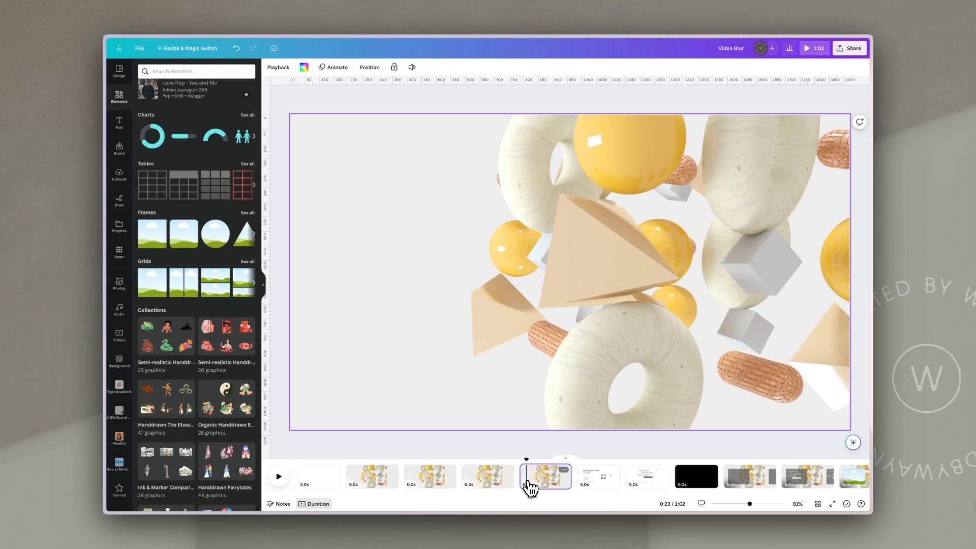
Step: Delete every page except the last one, which holds the empty rounded frame over the video
left_click(320, 481)
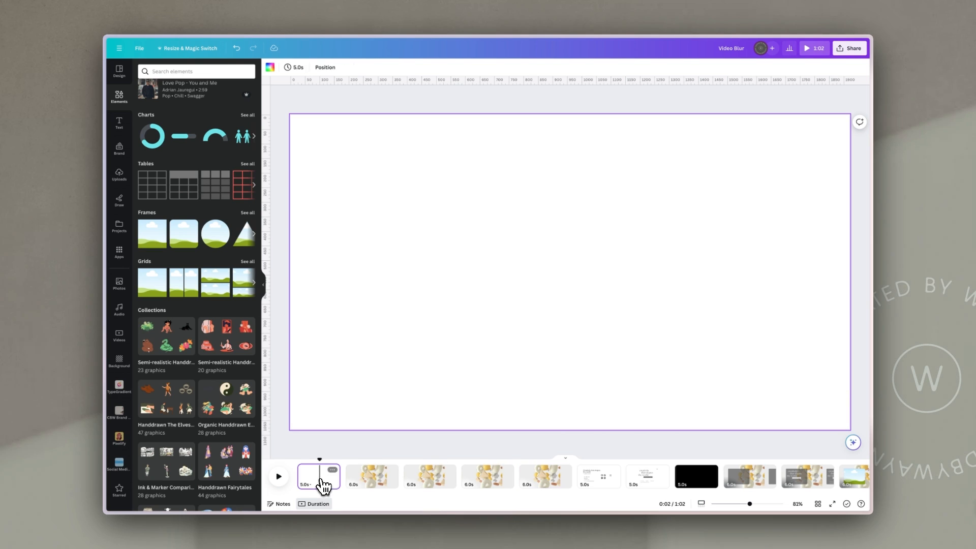
left_click(649, 484, "shift")
key("Delete")
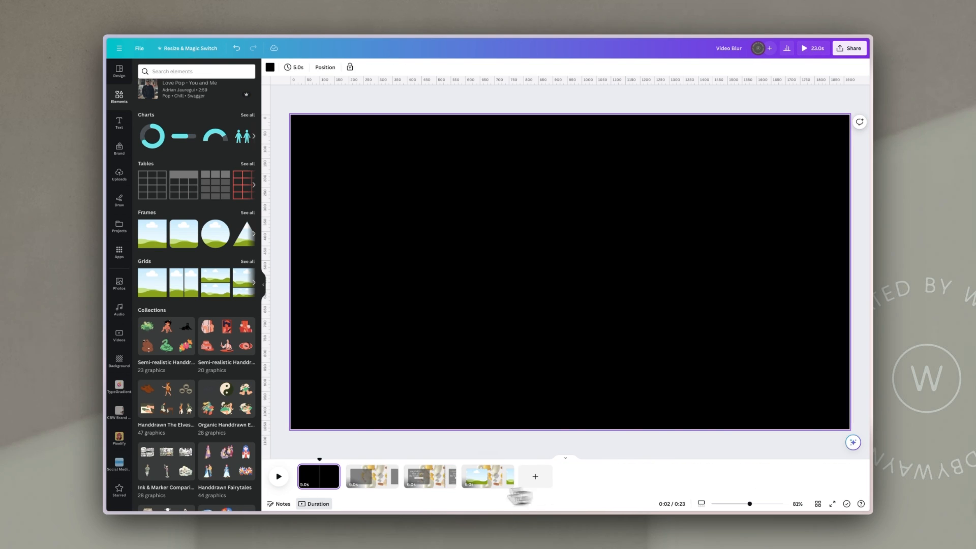
key("Delete")
left_click(321, 480)
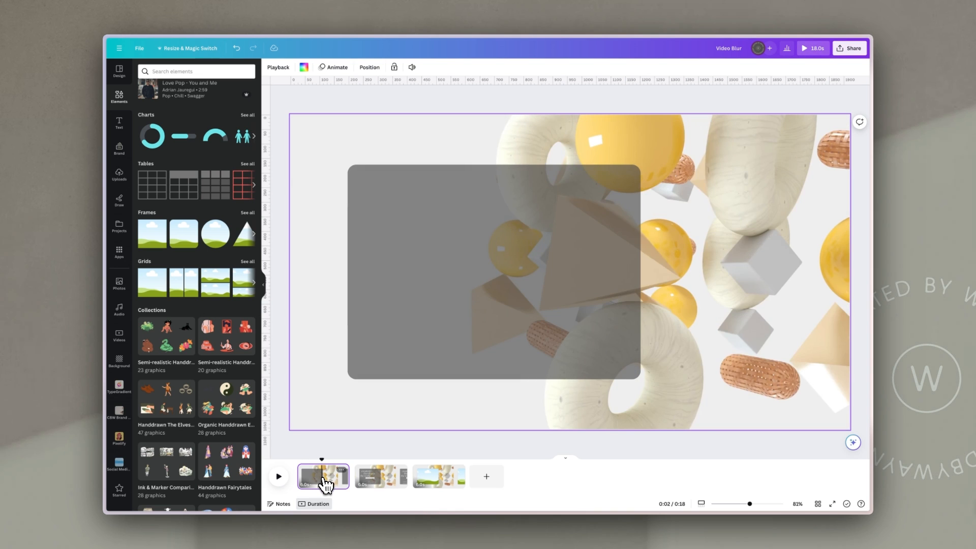
key("Delete")
key("Delete")
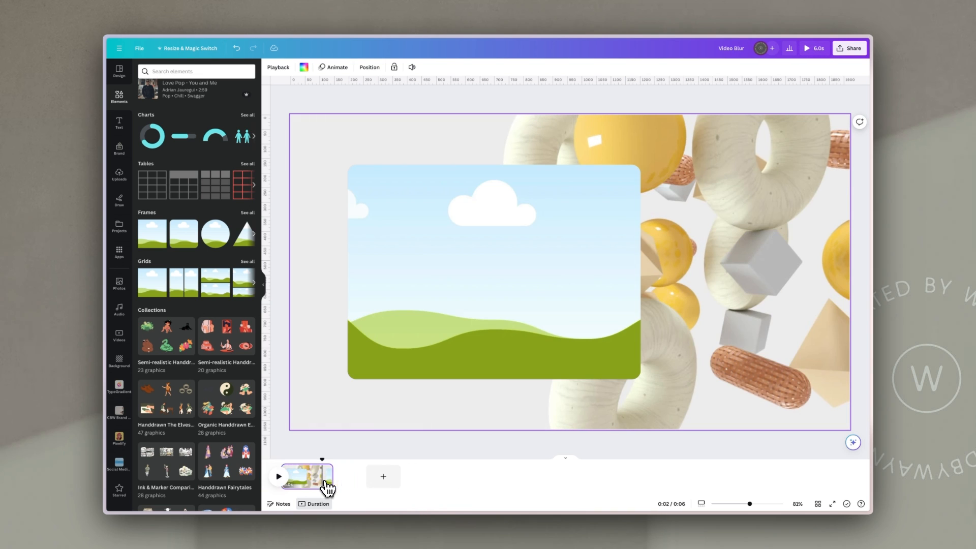
left_click(333, 478)
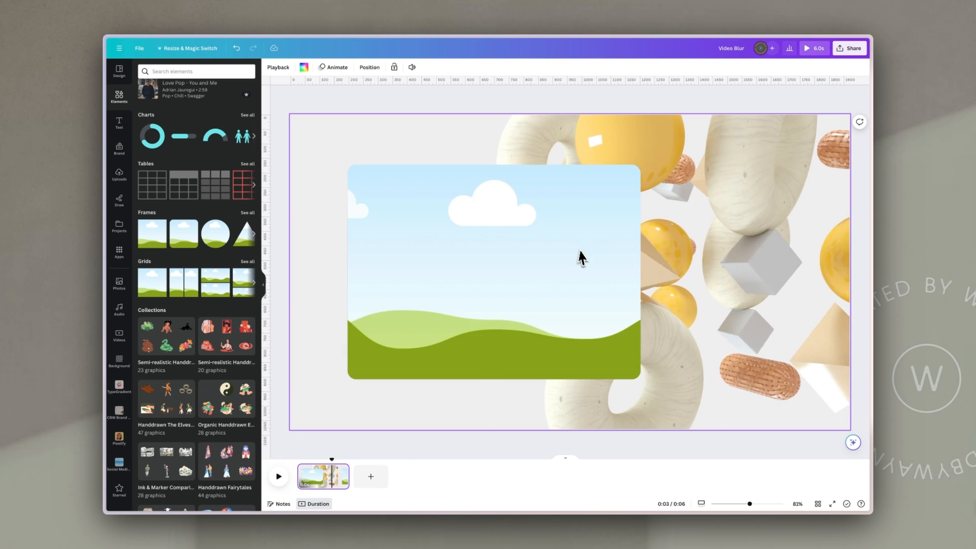
left_click(581, 257)
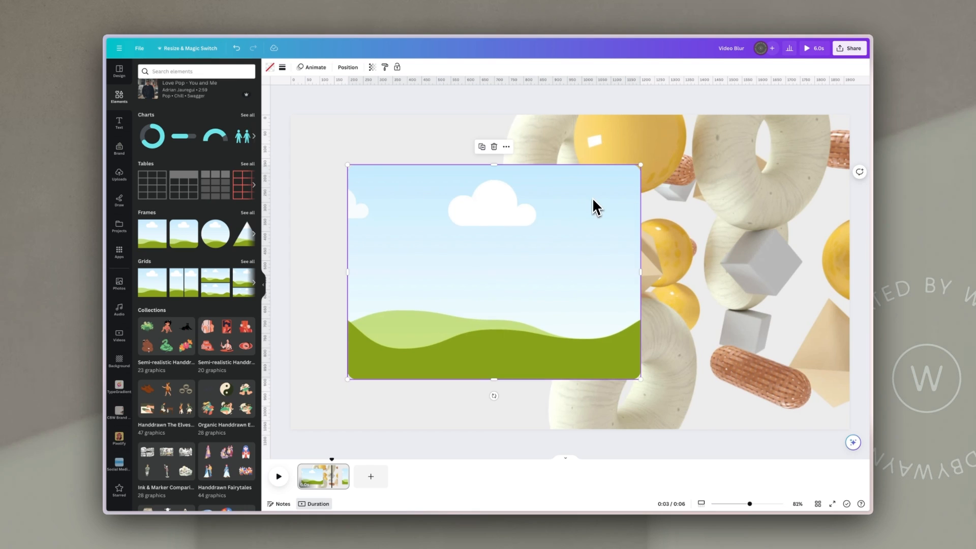
mouse_move(603, 195)
left_mouse_down()
mouse_move(612, 401)
mouse_move(595, 191)
mouse_move(603, 190)
left_mouse_up()
left_click(698, 101)
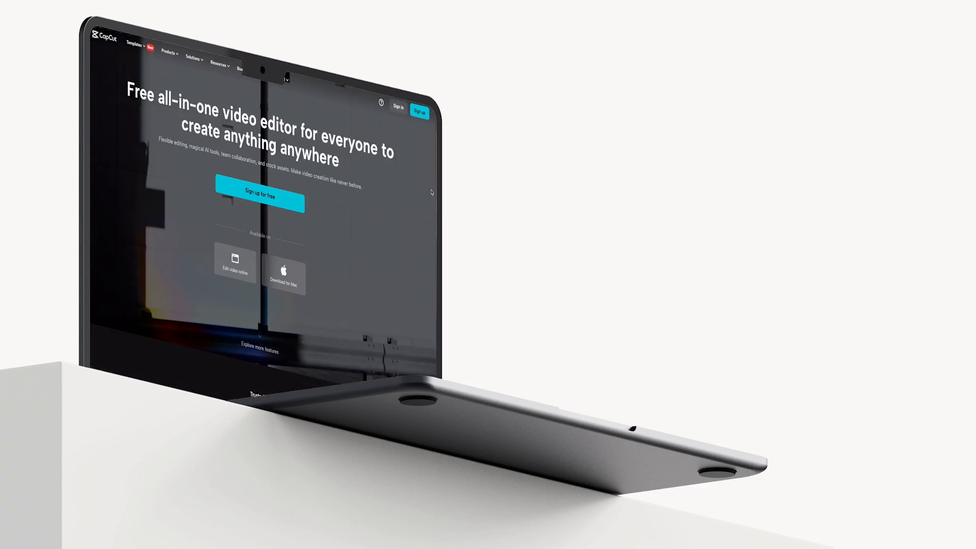
Step: Look through the CapCut homepage, from its ad templates and background removal to speech to text and team collaboration
scroll(432, 193, "down", 10)
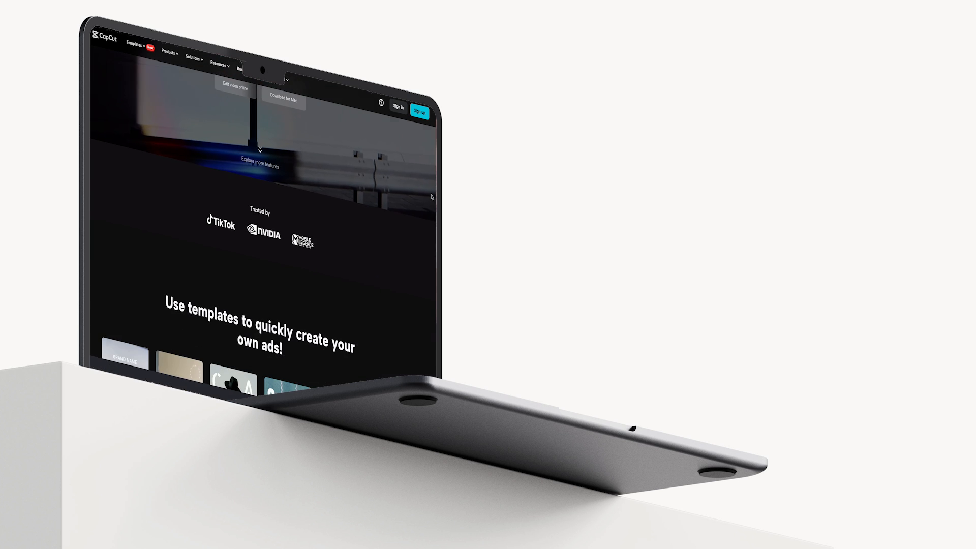
scroll(432, 198, "down", 8)
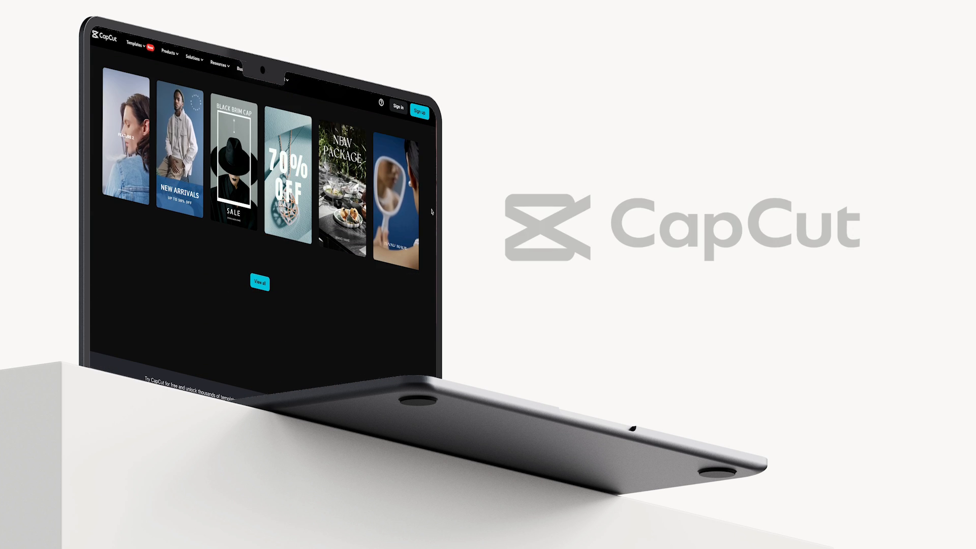
scroll(432, 212, "down", 10)
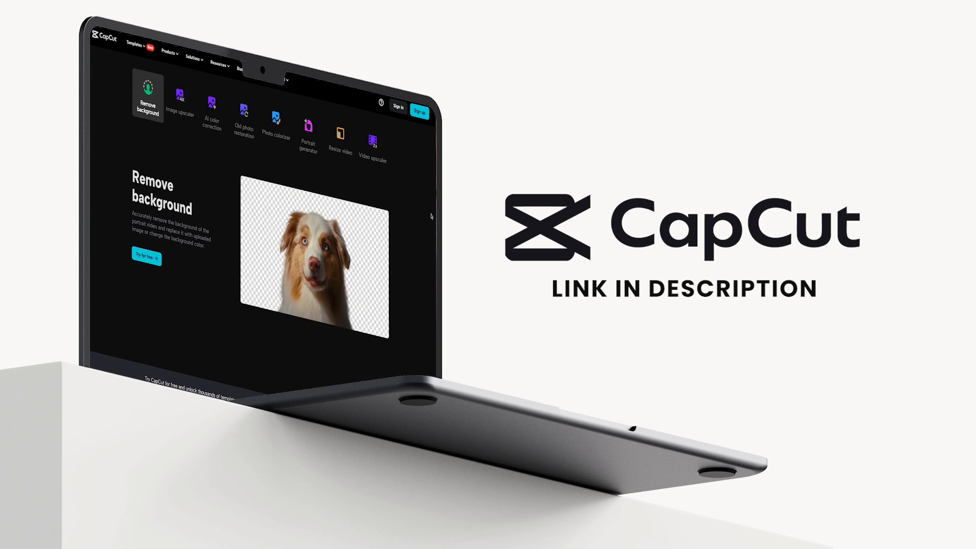
scroll(431, 216, "down", 10)
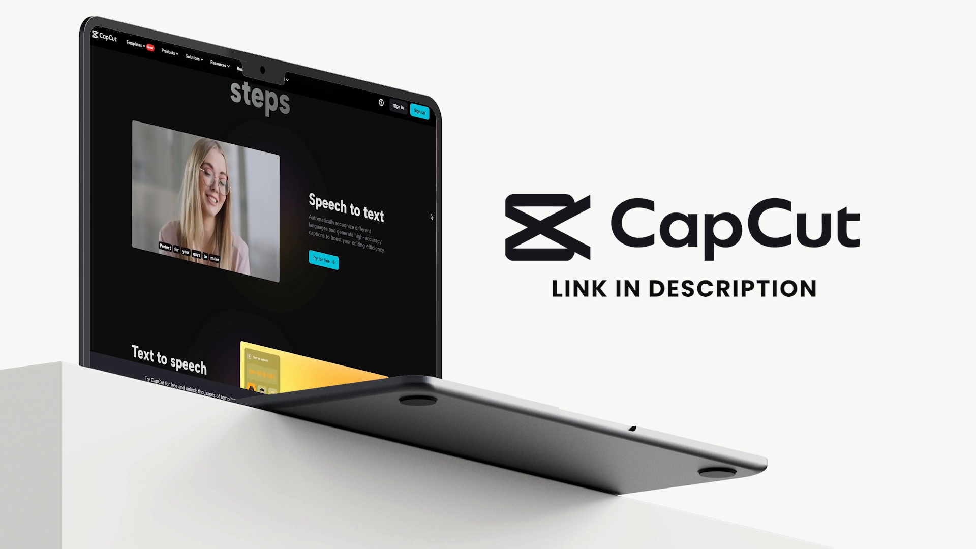
scroll(431, 217, "down", 10)
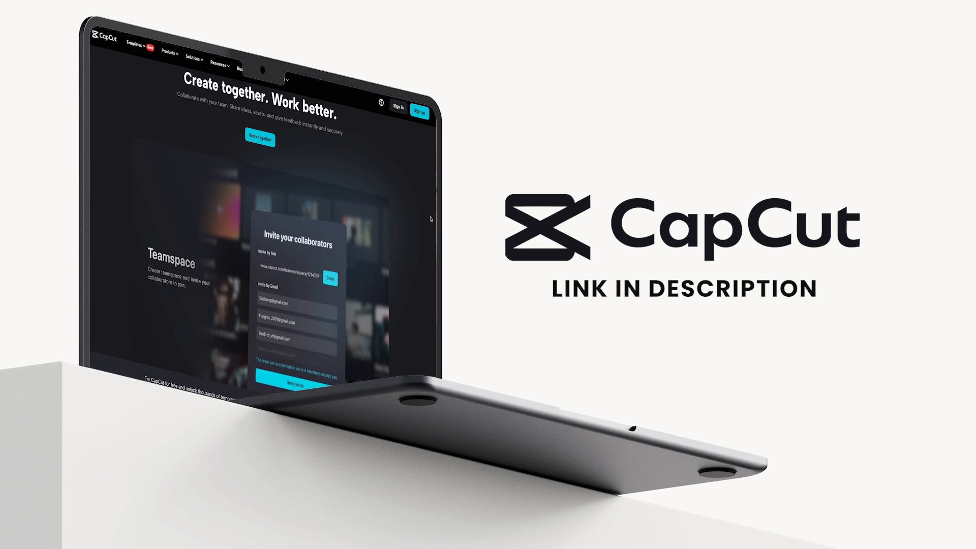
scroll(431, 218, "down", 5)
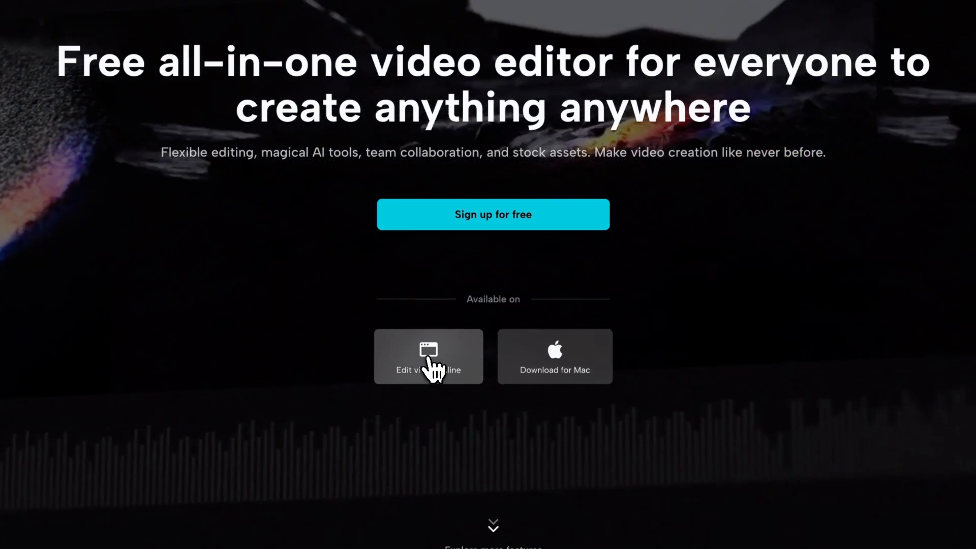
Step: Start a blank-canvas video project in CapCut's online editor and upload Video Blur.mp4 to it
left_click(431, 375)
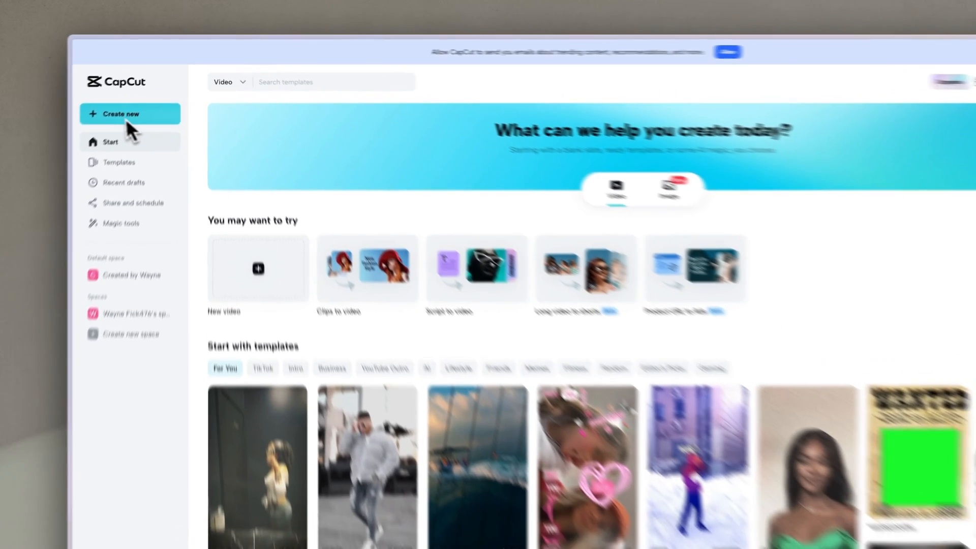
left_click(137, 94)
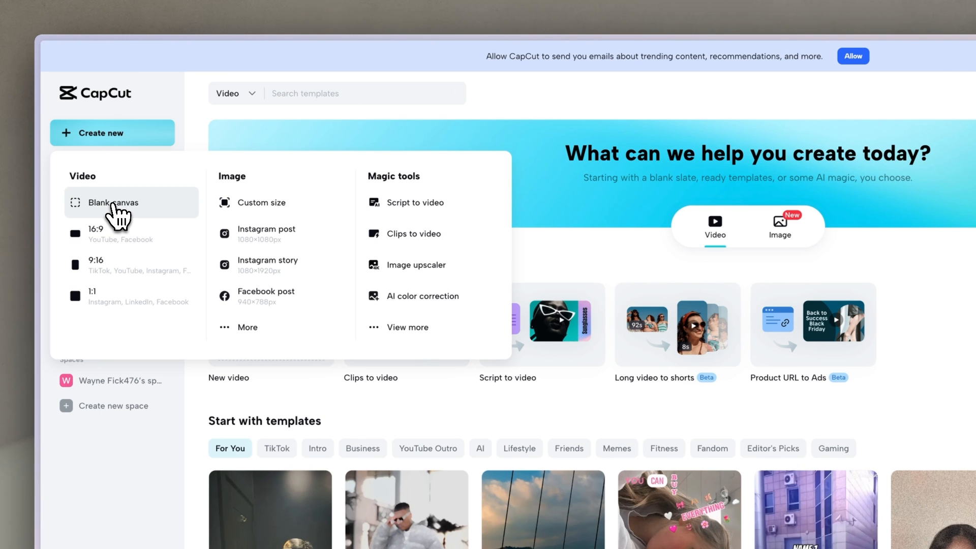
left_click(116, 209)
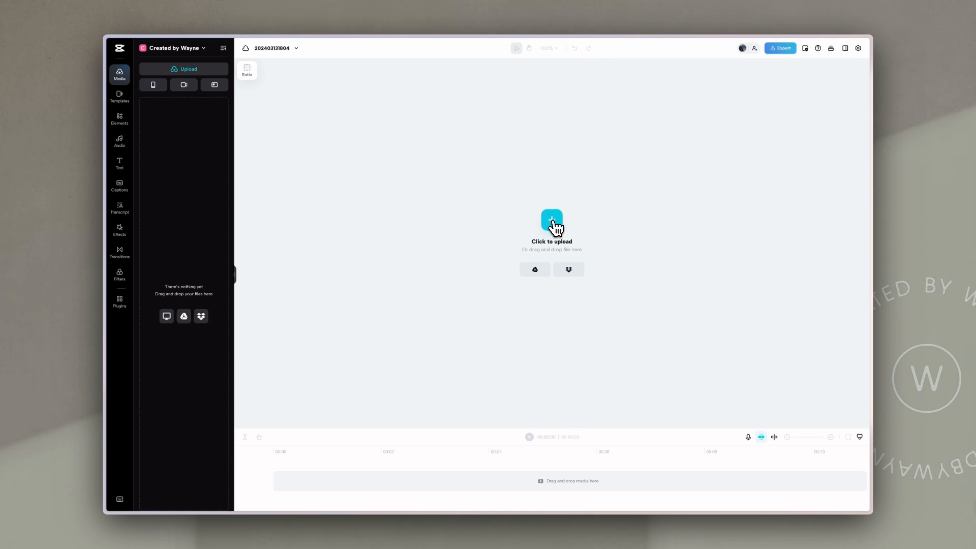
left_click(552, 220)
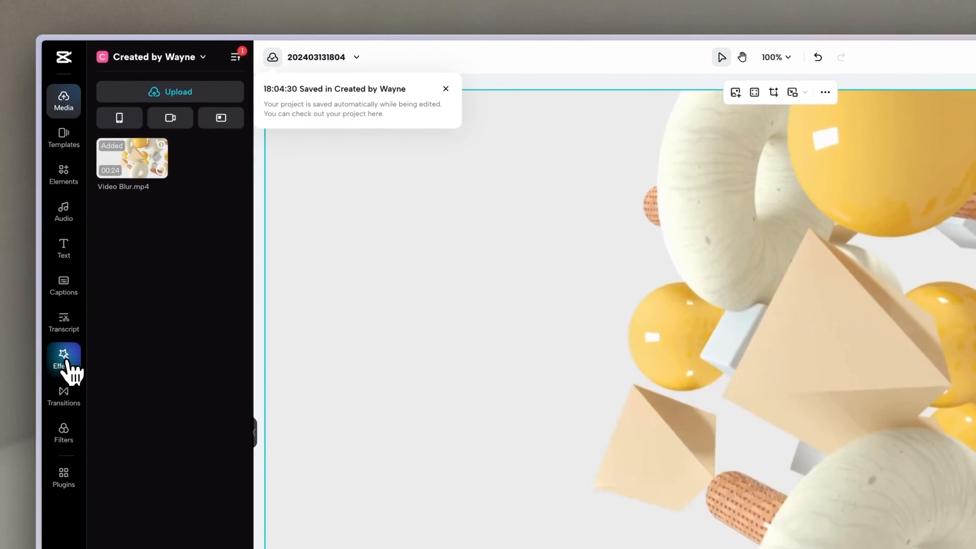
Step: Search the video effects for "blur" and add the free Blur effect above the start of the clip on the timeline
left_click(120, 229)
left_click(142, 90)
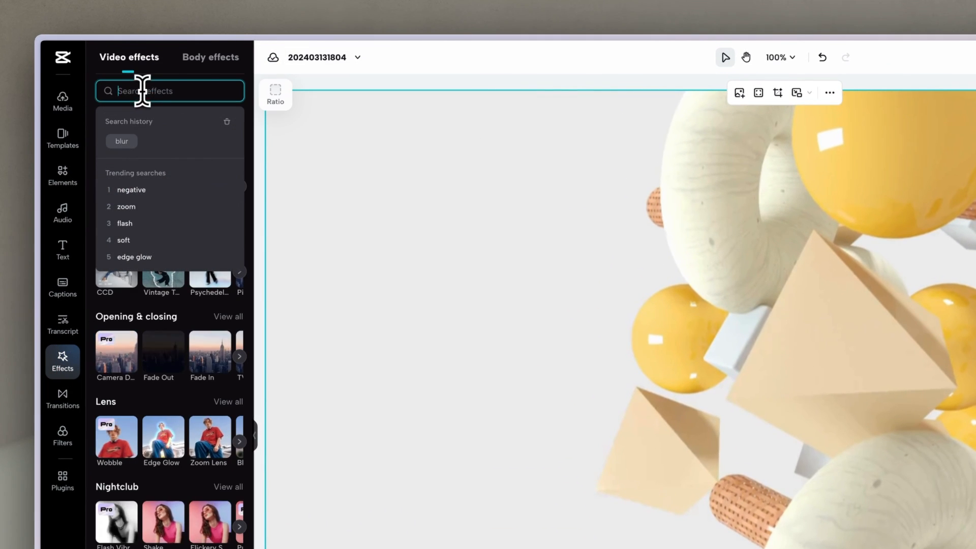
type("blur")
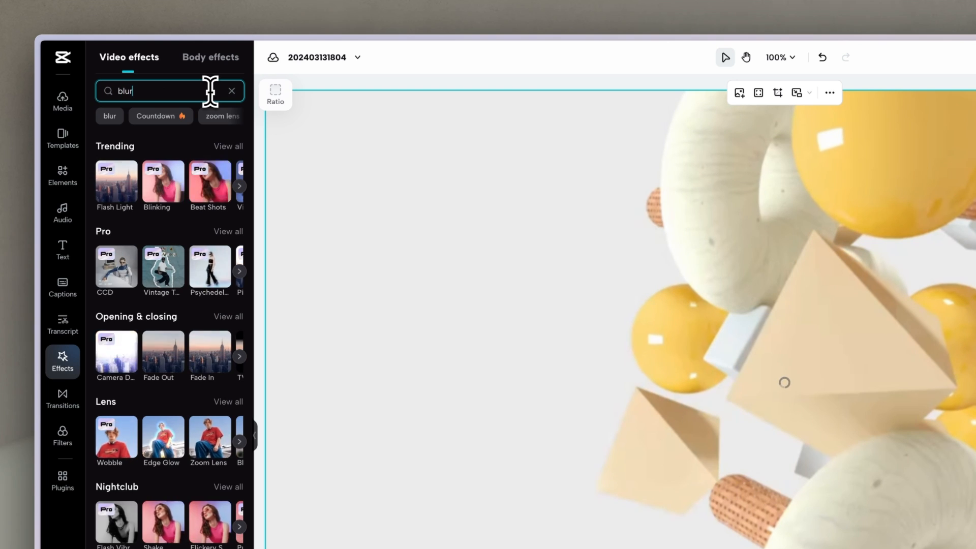
key("Return")
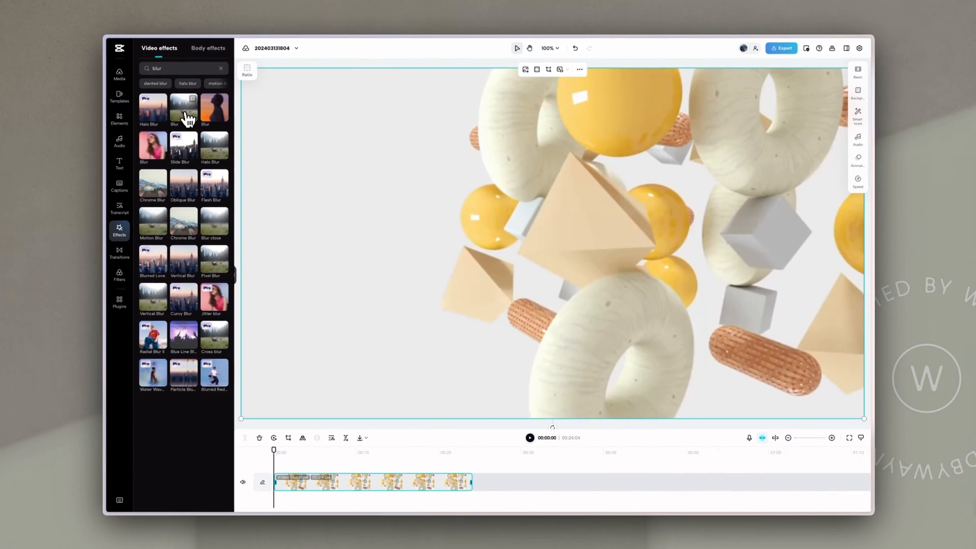
left_click_drag(188, 118, 284, 474)
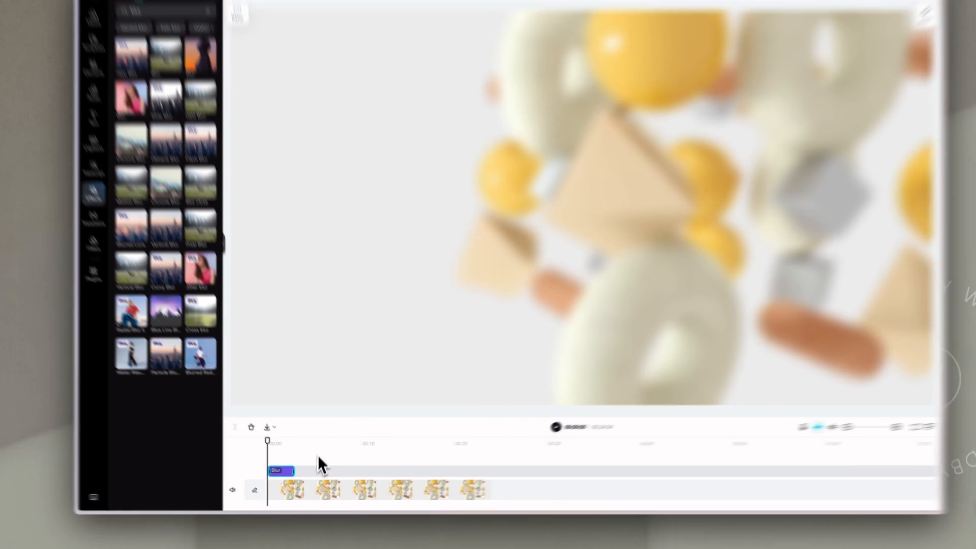
Step: Extend the Blur effect to the end of the video clip and set its blur amount to 100
left_click(308, 475)
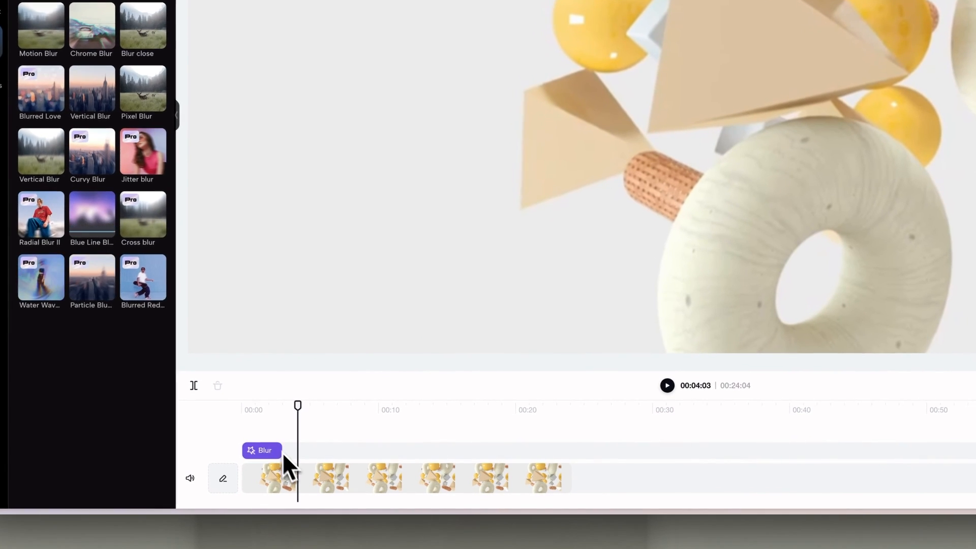
left_click_drag(280, 450, 566, 458)
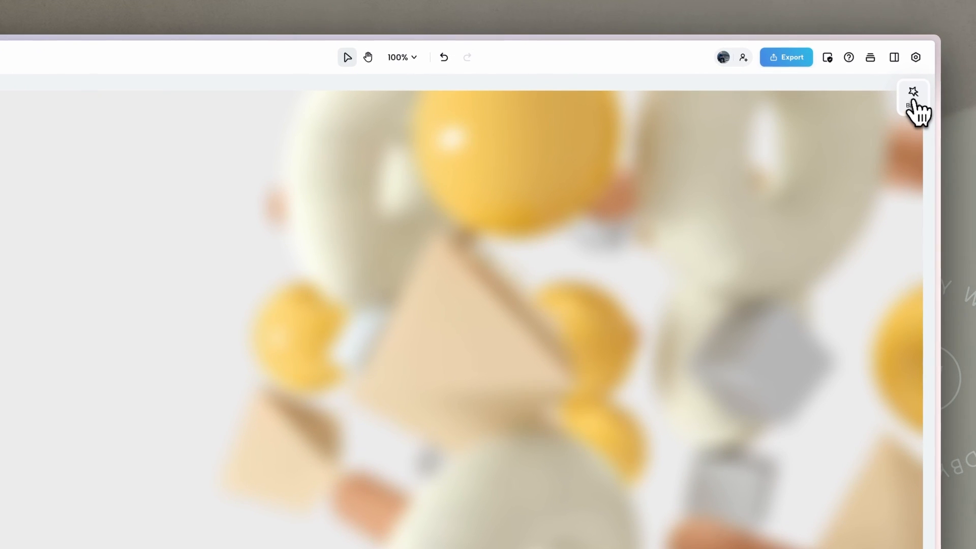
left_click(914, 99)
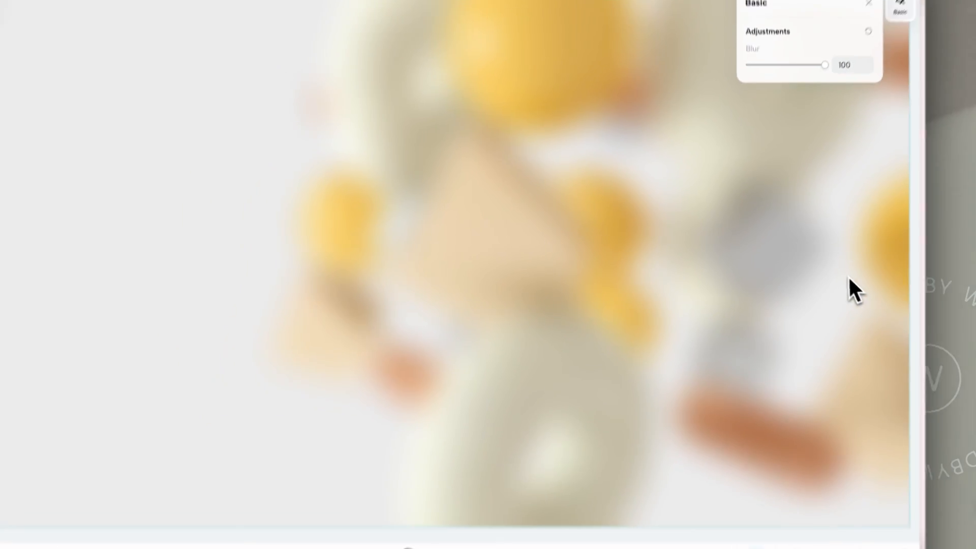
Step: Export the blurred video from CapCut as a 720p MP4 at 30fps with recommended quality
left_click(786, 242)
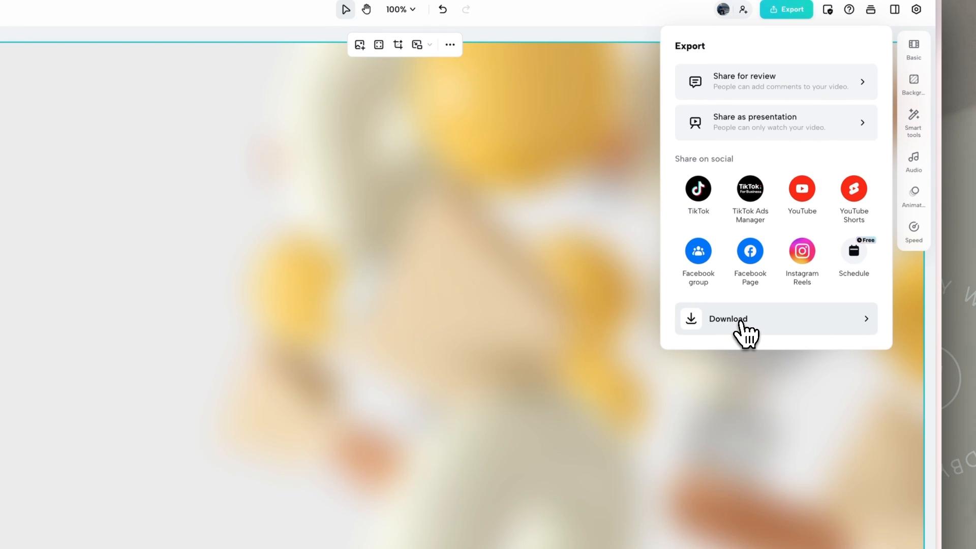
left_click(743, 325)
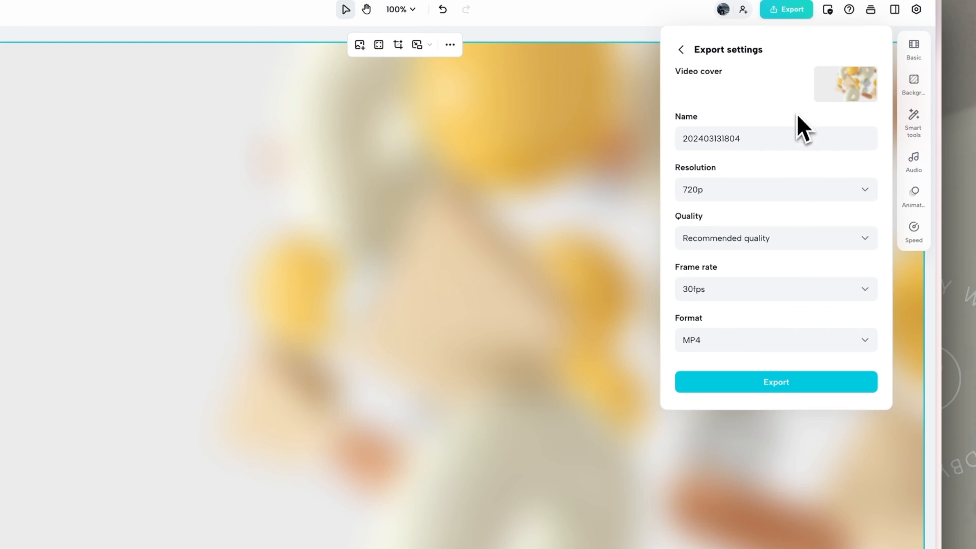
left_click(784, 385)
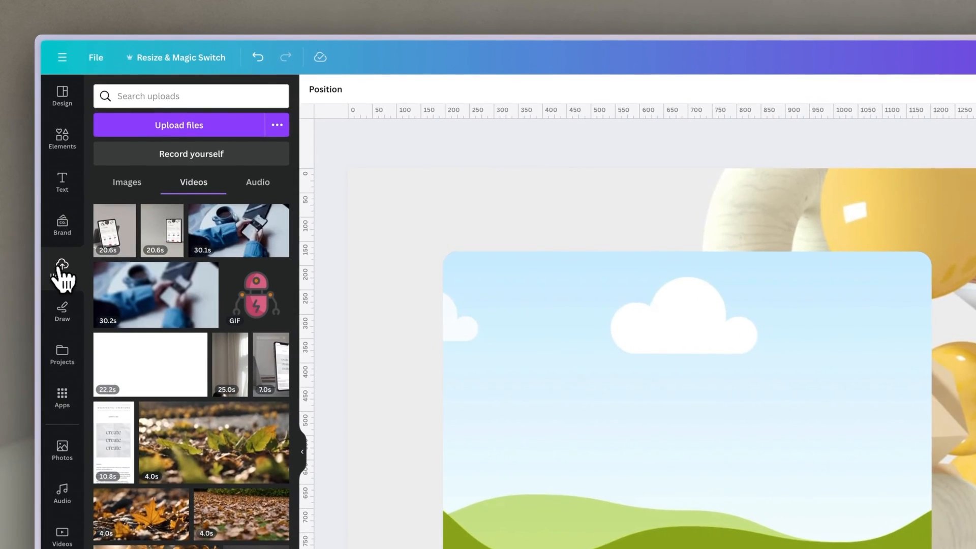
Step: Switch to the Canva design, upload the exported blurred video and place it in the rounded frame
left_click(202, 128)
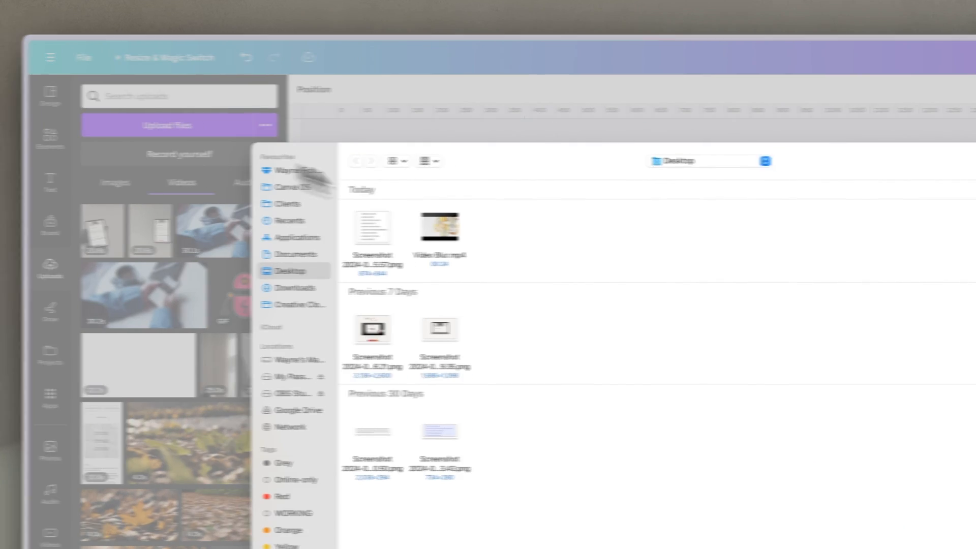
left_click(729, 161)
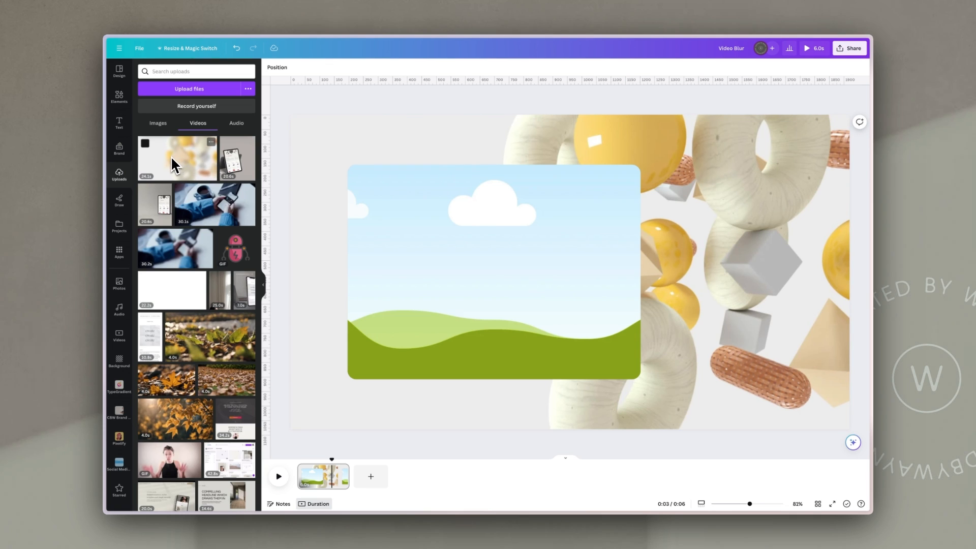
left_click_drag(170, 165, 401, 235)
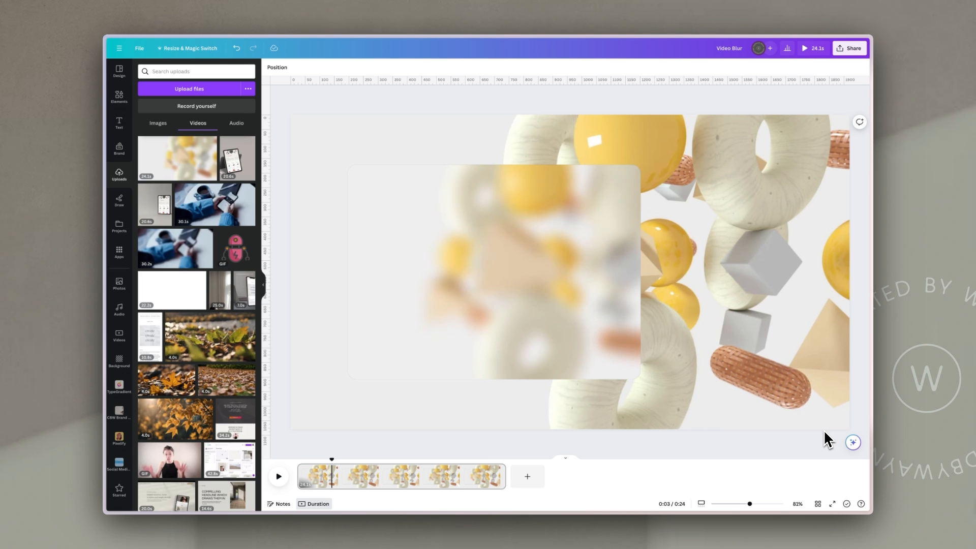
Step: Enlarge the blurred video inside its frame to cover the full canvas so it lines up with the background video
left_click(564, 178)
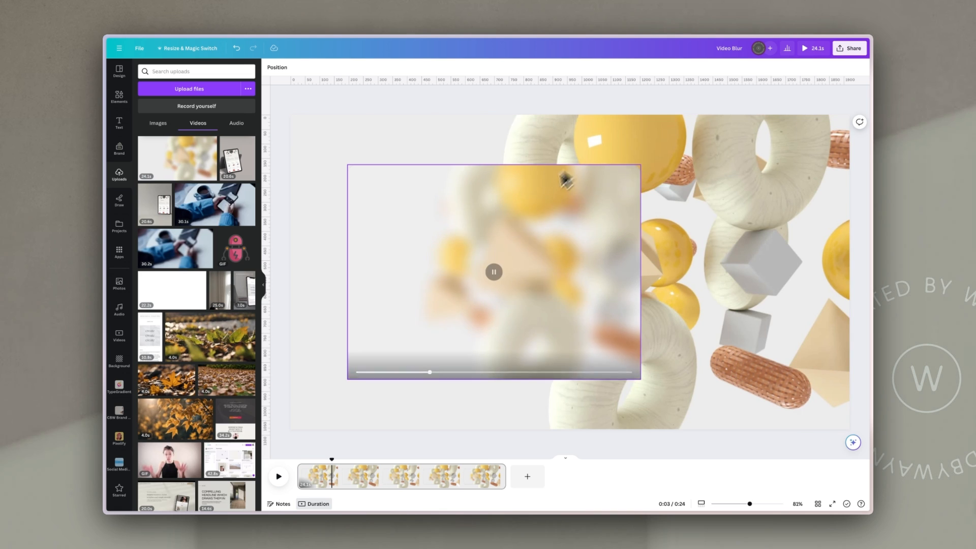
double_click(529, 224)
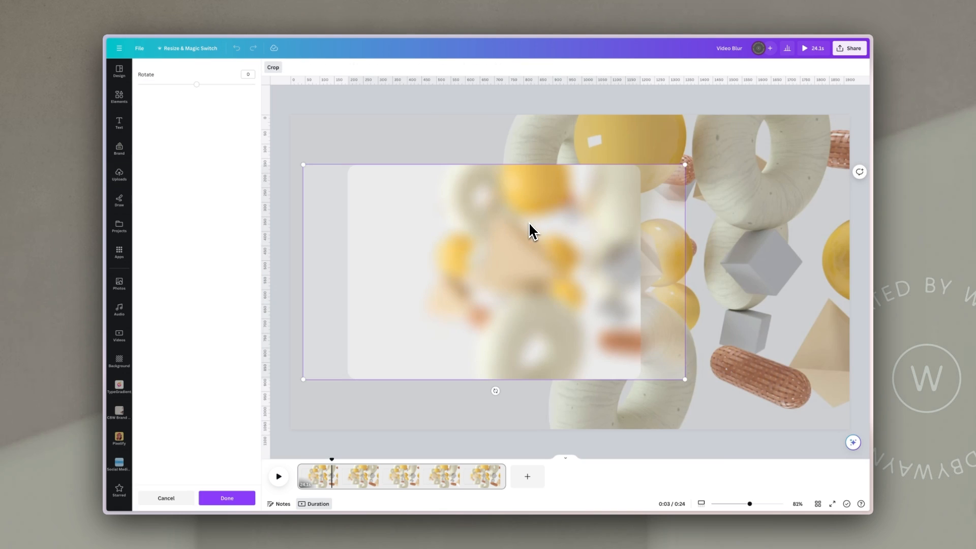
left_click_drag(303, 166, 289, 161)
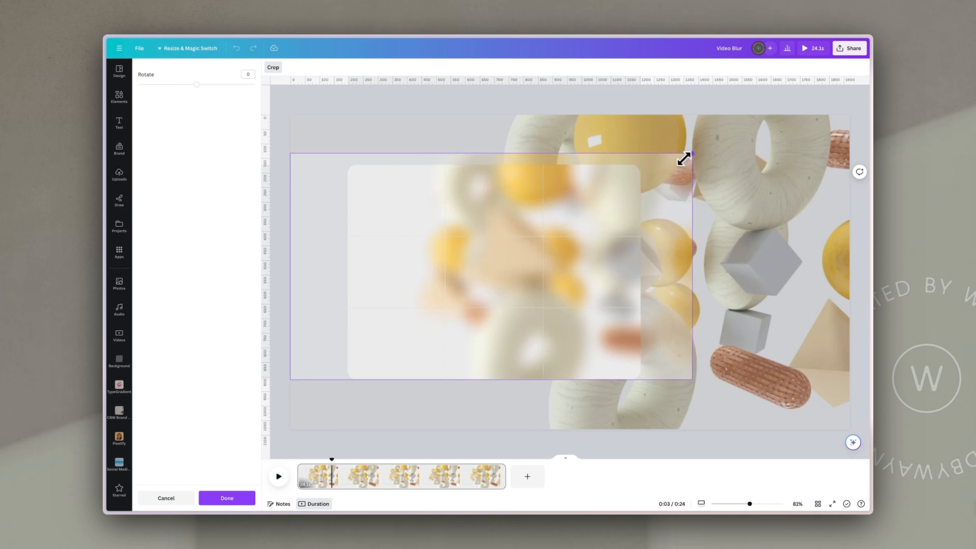
left_click_drag(684, 157, 772, 142)
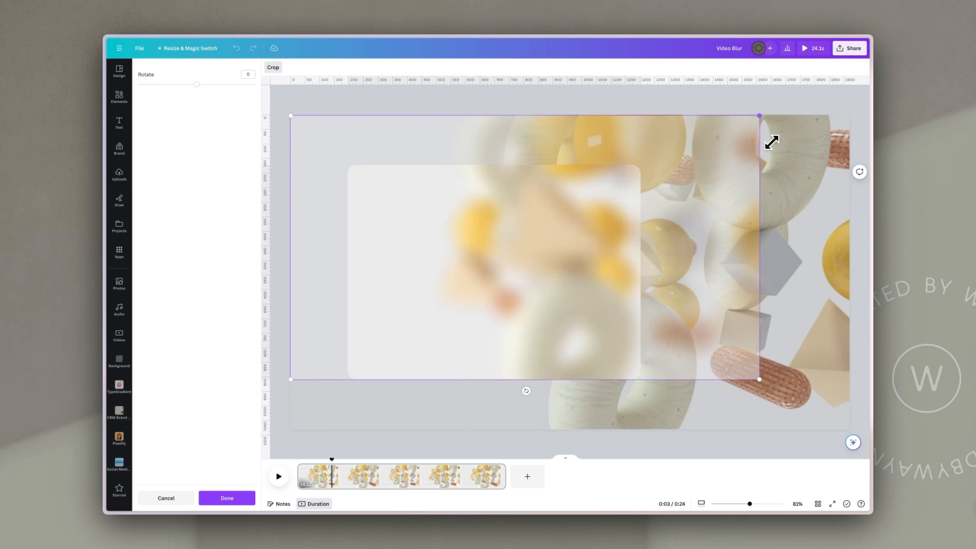
left_click_drag(755, 389, 854, 423)
left_click_drag(292, 429, 289, 430)
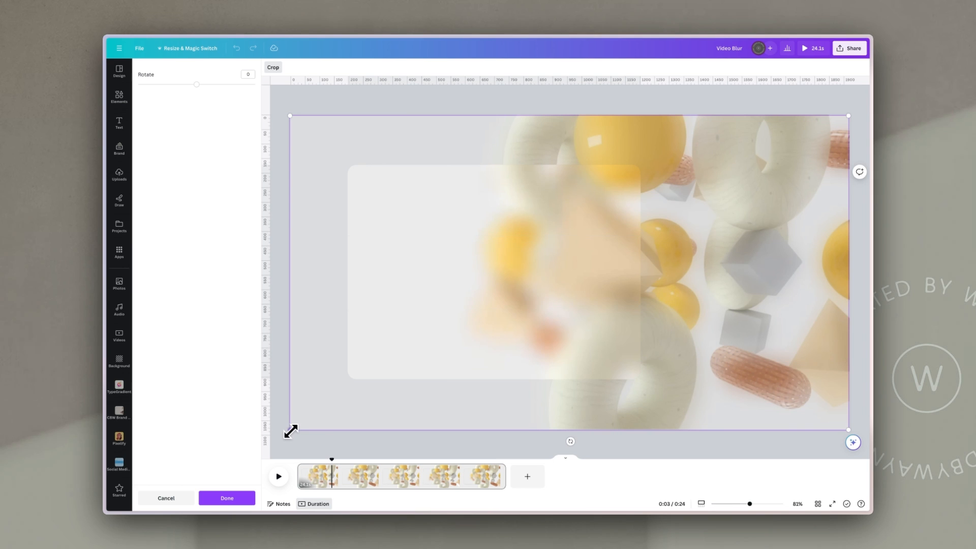
left_click(739, 107)
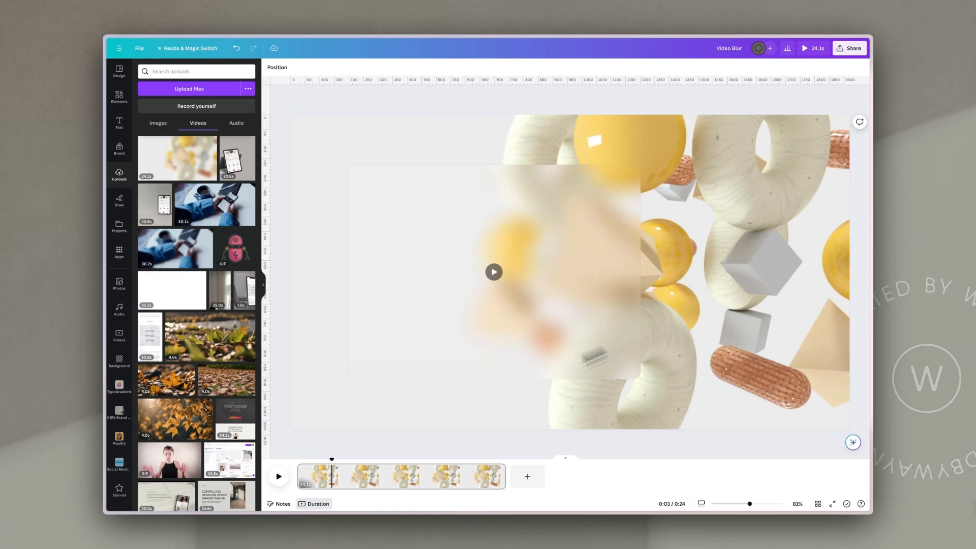
Step: Play the design from the beginning to check that the blurred video matches the background, and stop the playback
left_click_drag(331, 459, 275, 449)
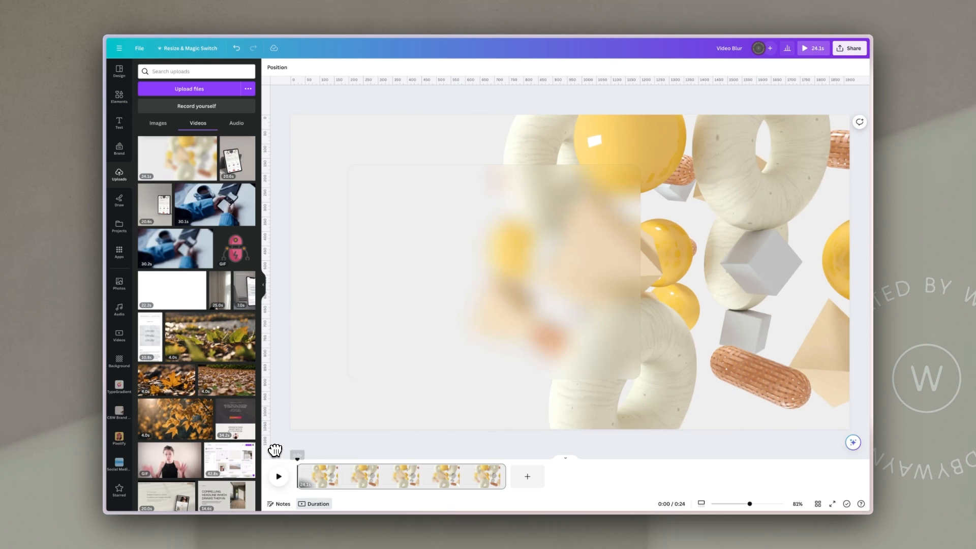
left_click(279, 480)
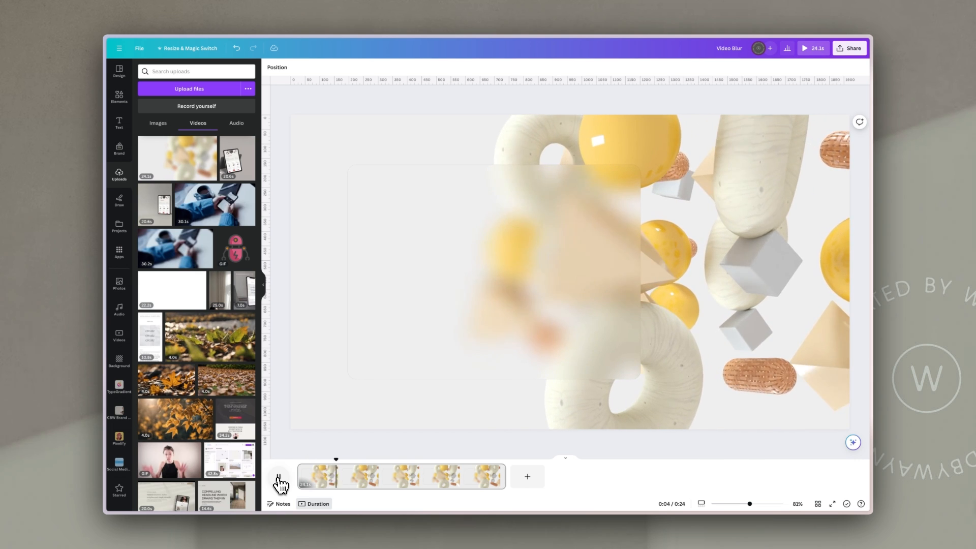
left_click(279, 479)
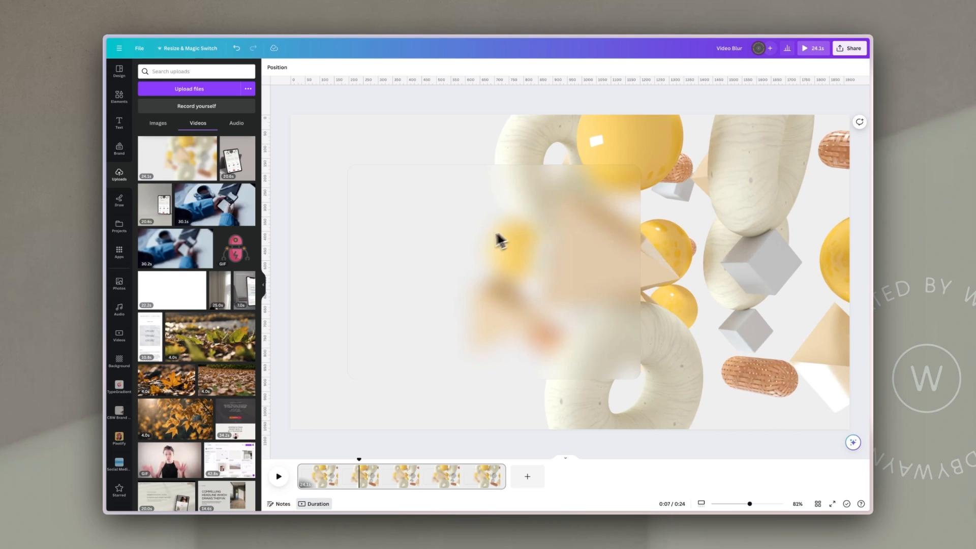
Step: Move the framed blurred video layer below the text, icons and menu lines, directly above the grey rectangle
left_click(487, 206)
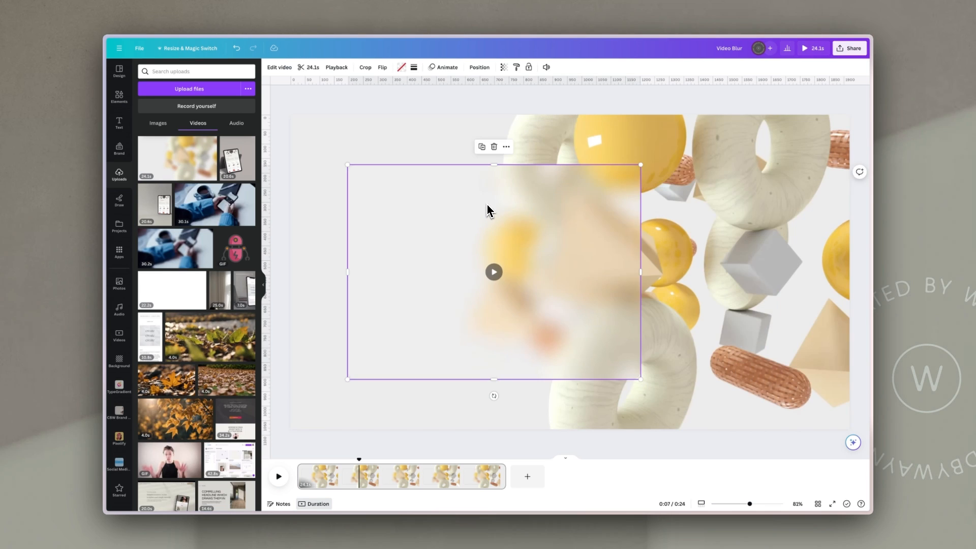
left_click(479, 68)
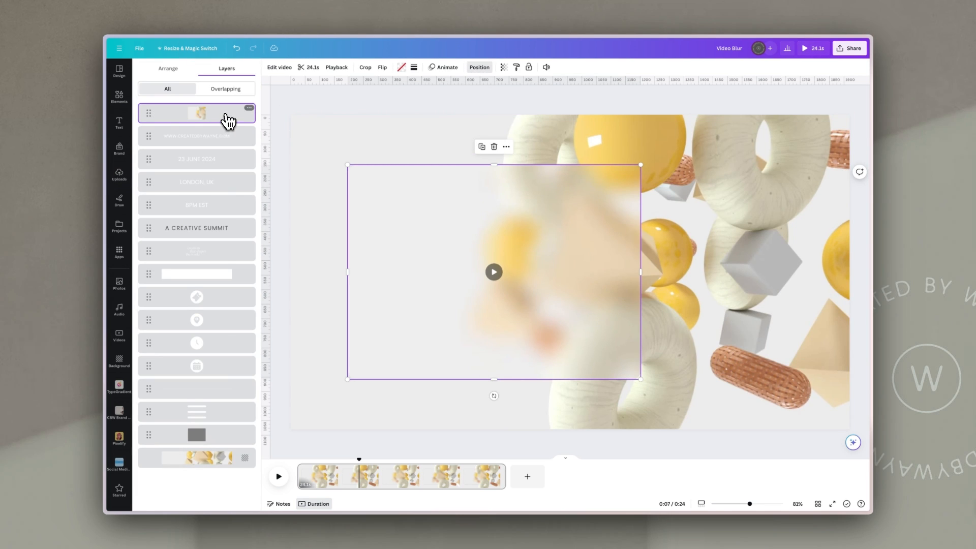
left_click_drag(228, 120, 221, 423)
left_click(823, 333)
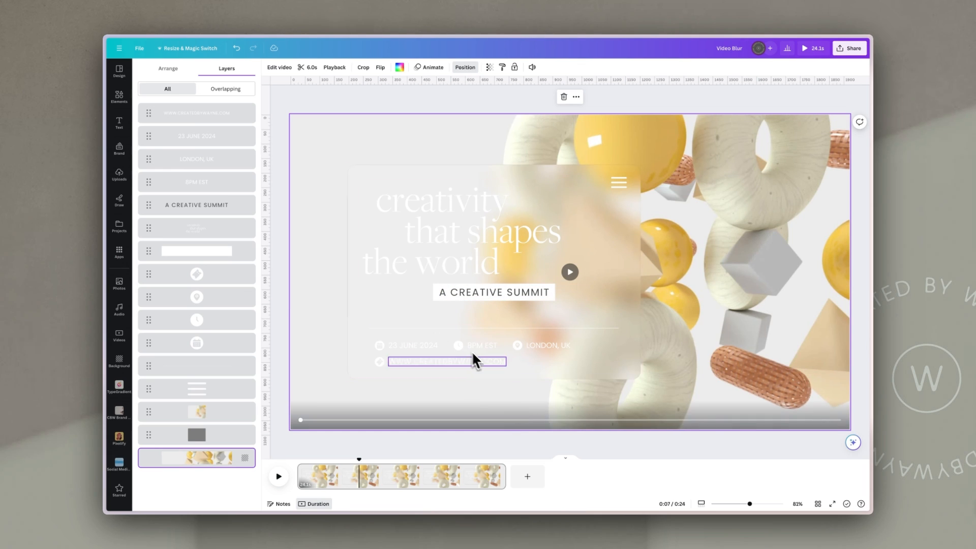
Step: Adjust the blurred video to brightness -12, contrast -40, highlights 20 and shadows 100
left_click(216, 440)
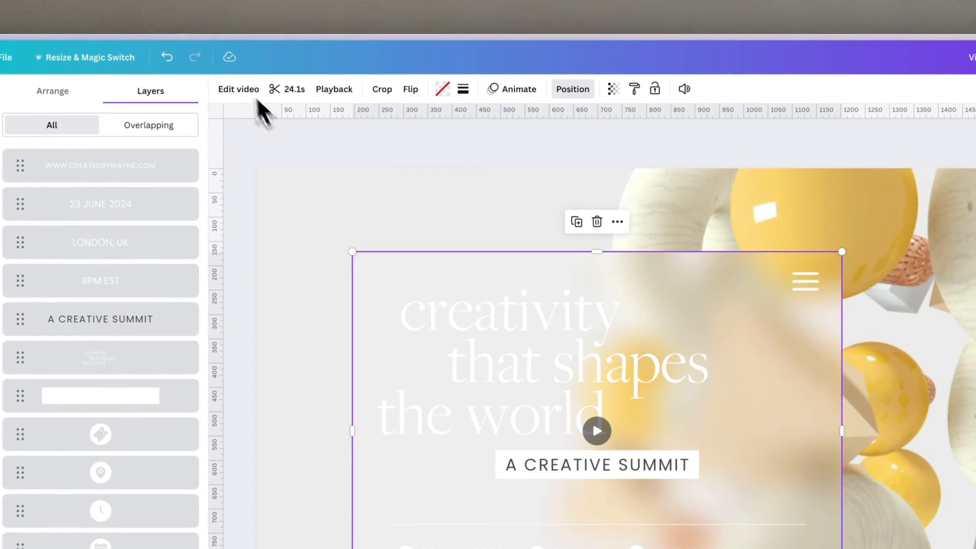
left_click(234, 93)
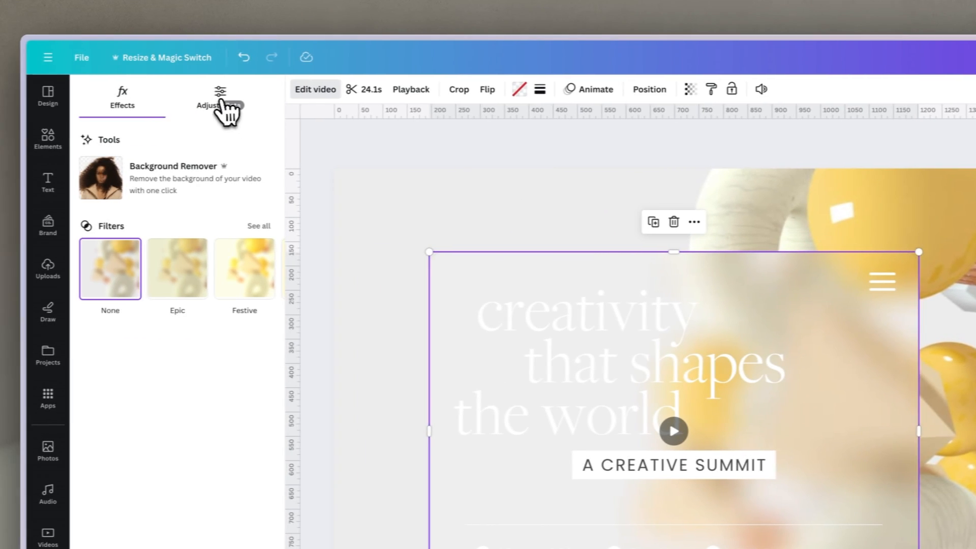
left_click(143, 99)
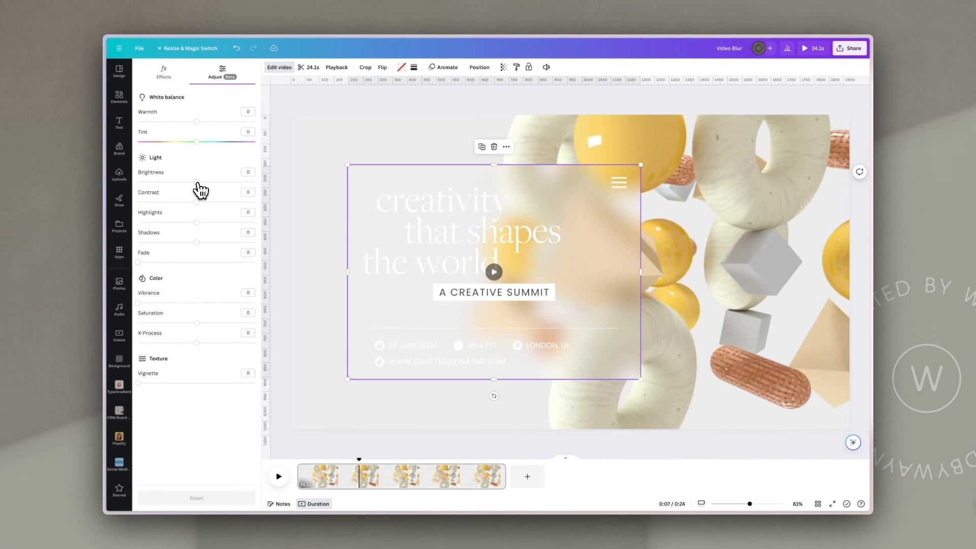
left_click_drag(200, 186, 169, 207)
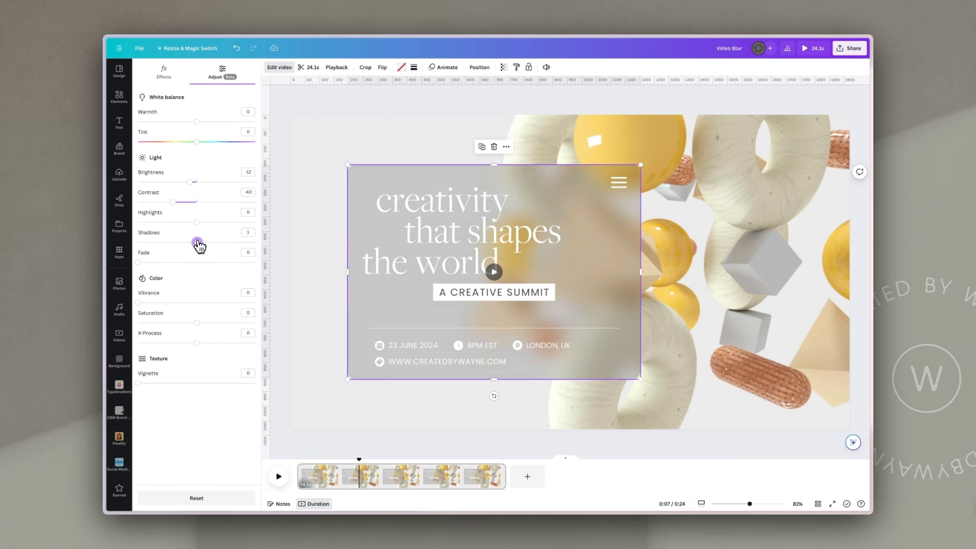
left_click_drag(197, 242, 271, 248)
mouse_move(199, 223)
left_mouse_down()
mouse_move(216, 224)
mouse_move(208, 223)
left_mouse_up()
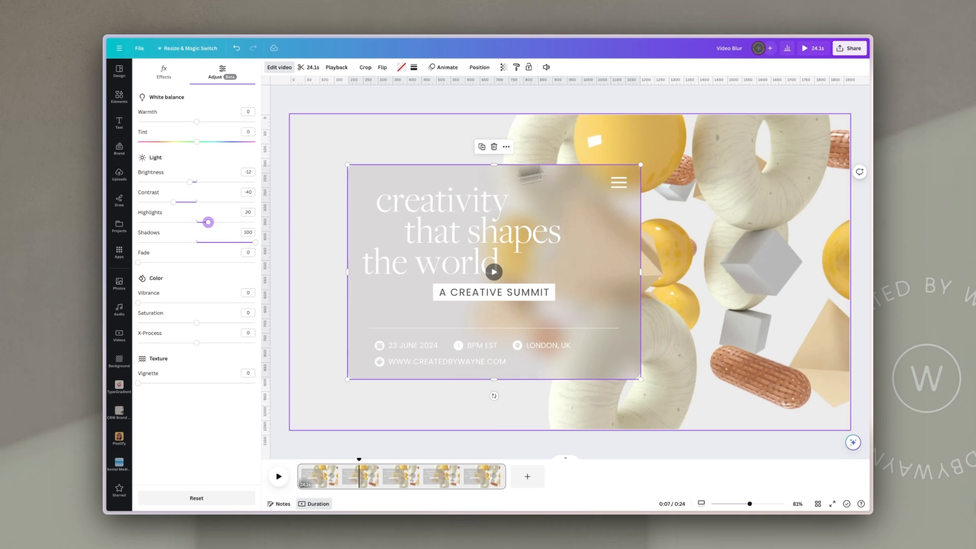
left_click(679, 103)
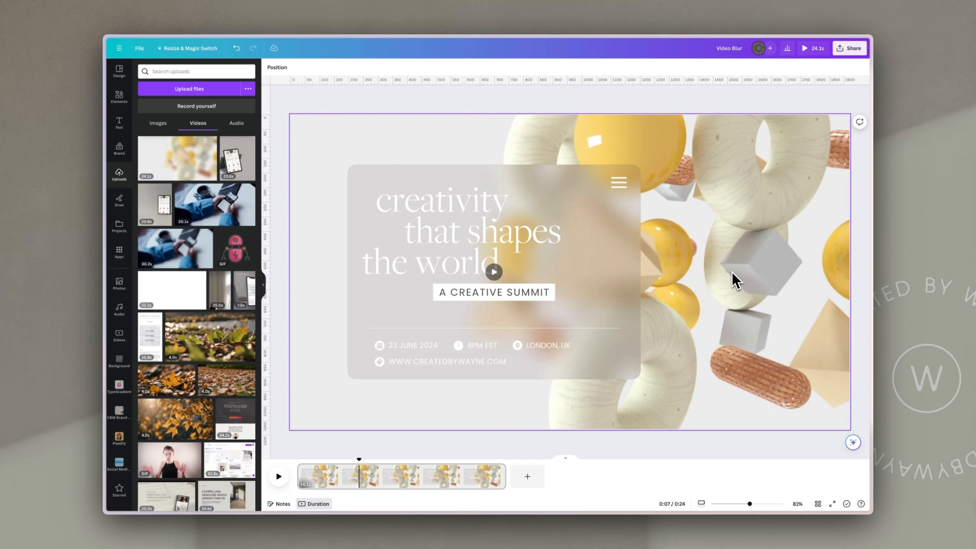
Step: Preview the adjusted design from the beginning to check the text's readability over the blurred panel, and stop the playback
left_click_drag(359, 457, 301, 458)
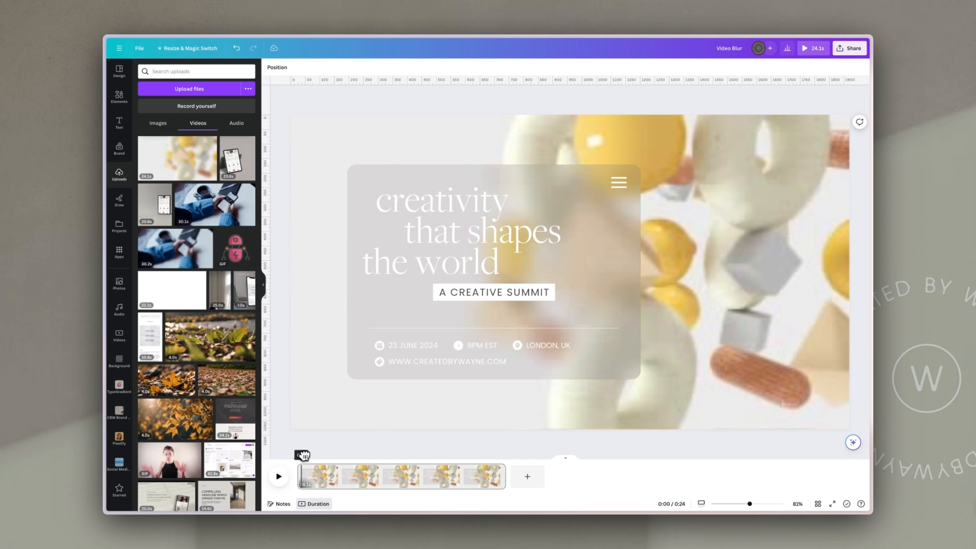
left_click(279, 480)
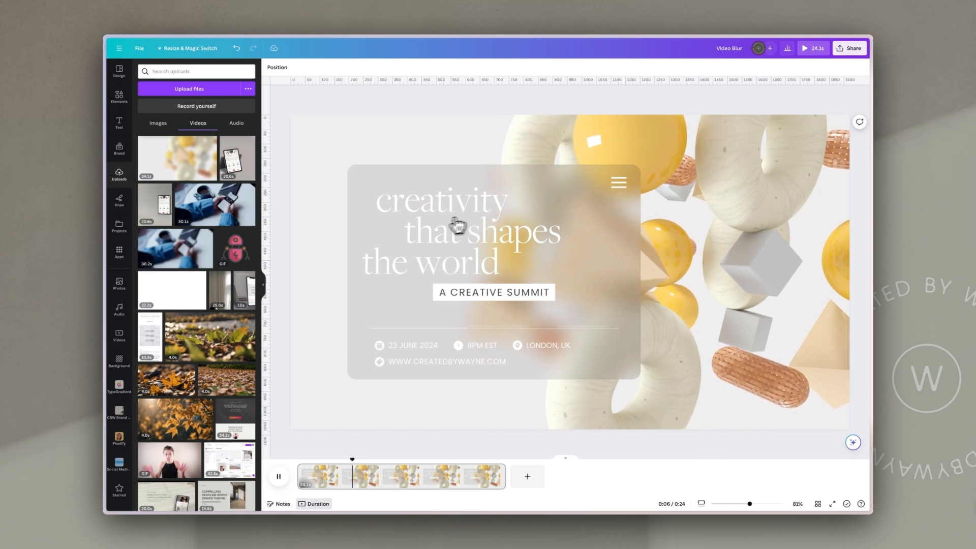
key("space")
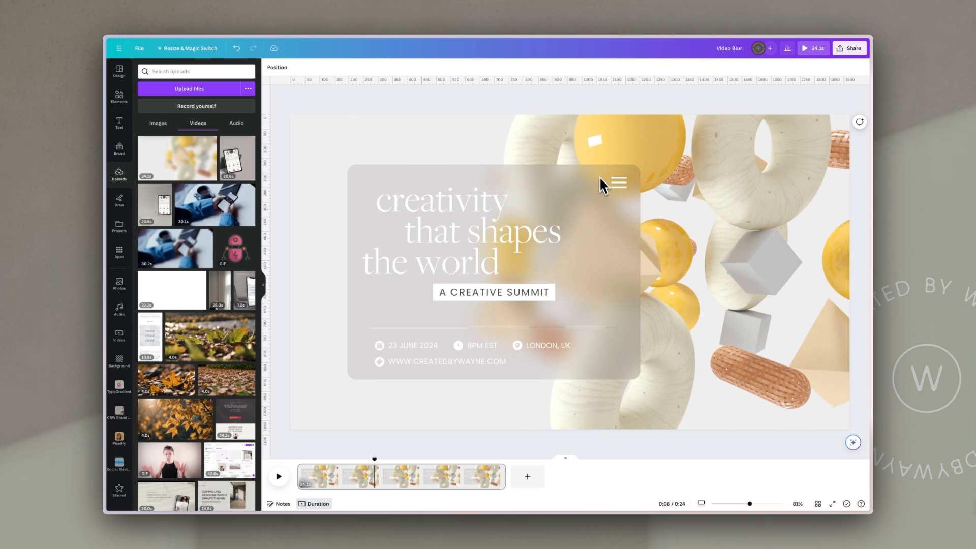
left_click(514, 97)
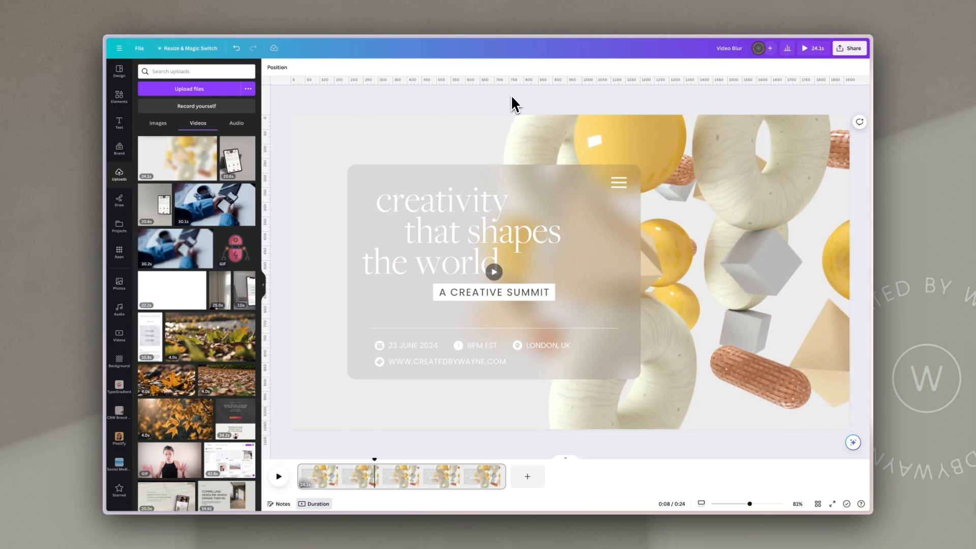
Step: Move the grey rectangle layer above the blurred video and set its fill to no color
left_click(617, 246)
left_click(479, 67)
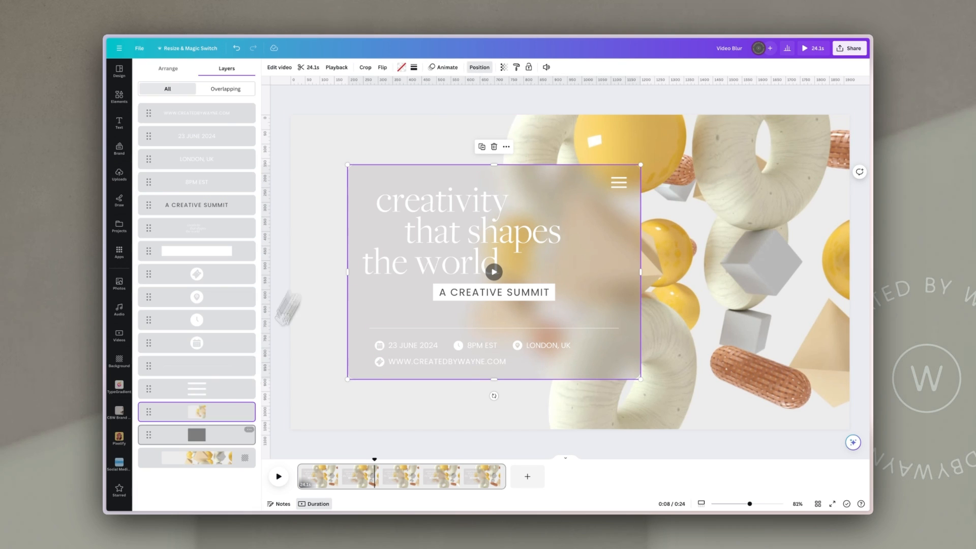
left_click(214, 438)
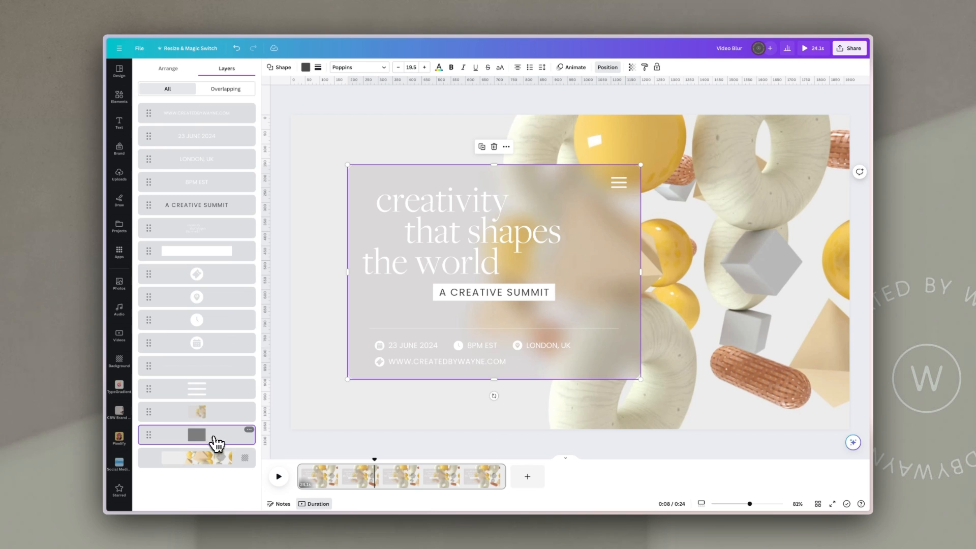
left_click_drag(219, 442, 213, 404)
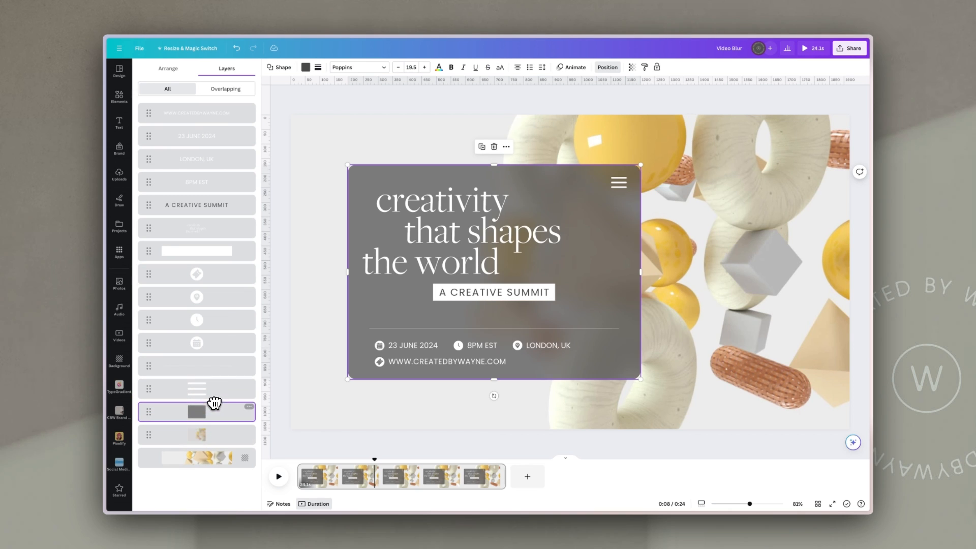
left_click(306, 67)
left_click(166, 110)
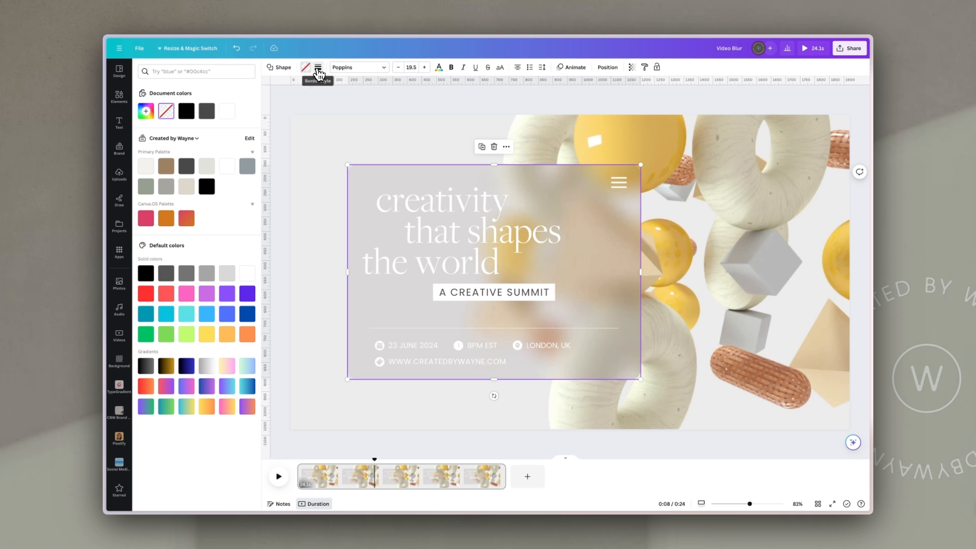
Step: Give the unfilled rectangle around the panel a thin solid white border and set its transparency to about 57
left_click(317, 67)
left_click_drag(318, 113, 324, 117)
left_click(318, 68)
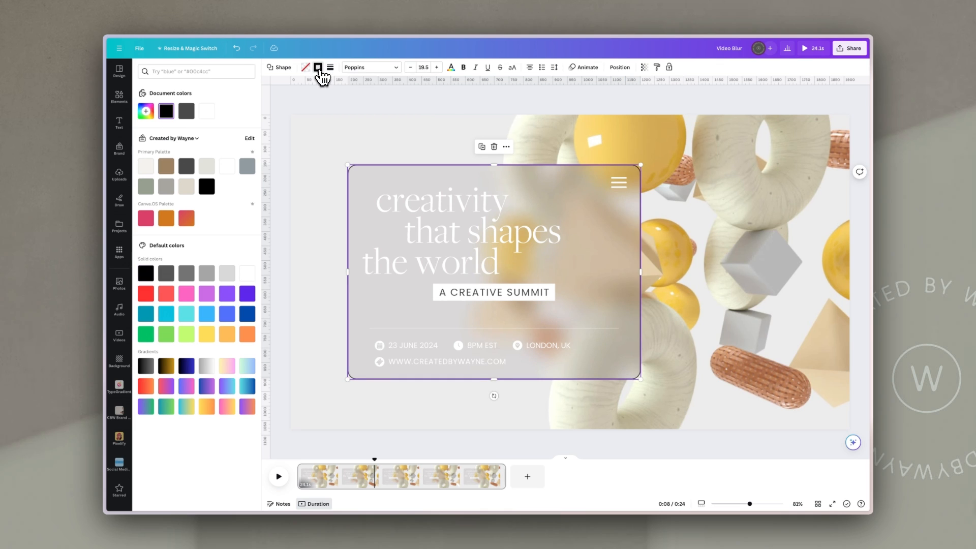
left_click(226, 166)
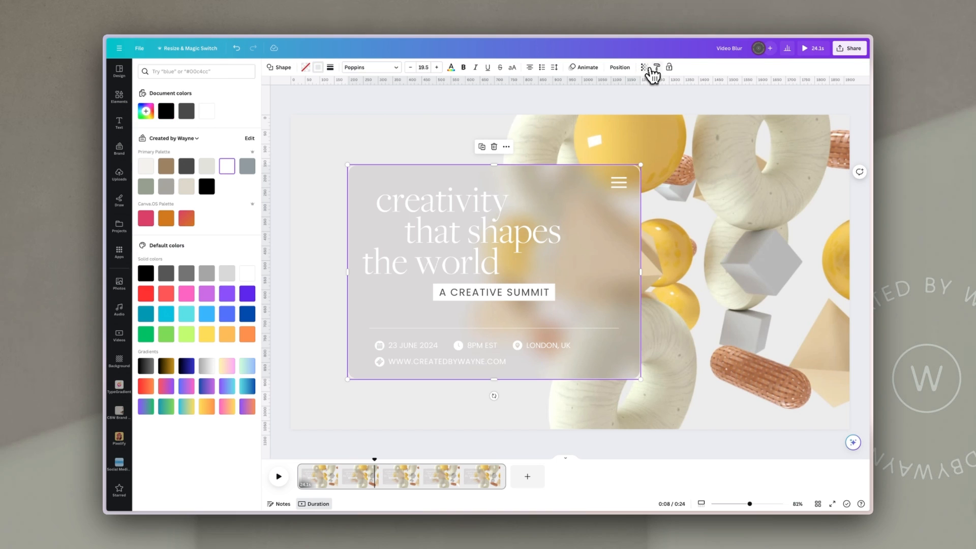
left_click(644, 68)
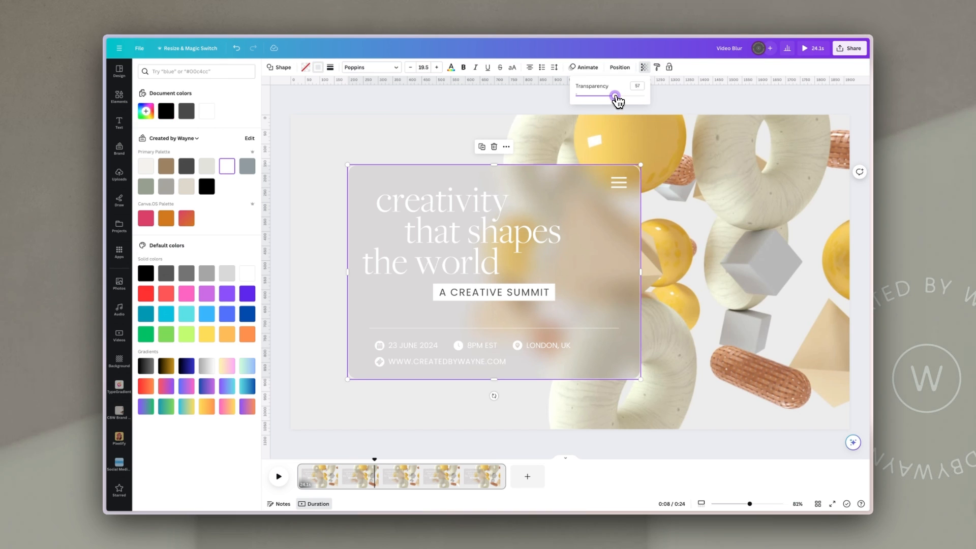
left_click(649, 257)
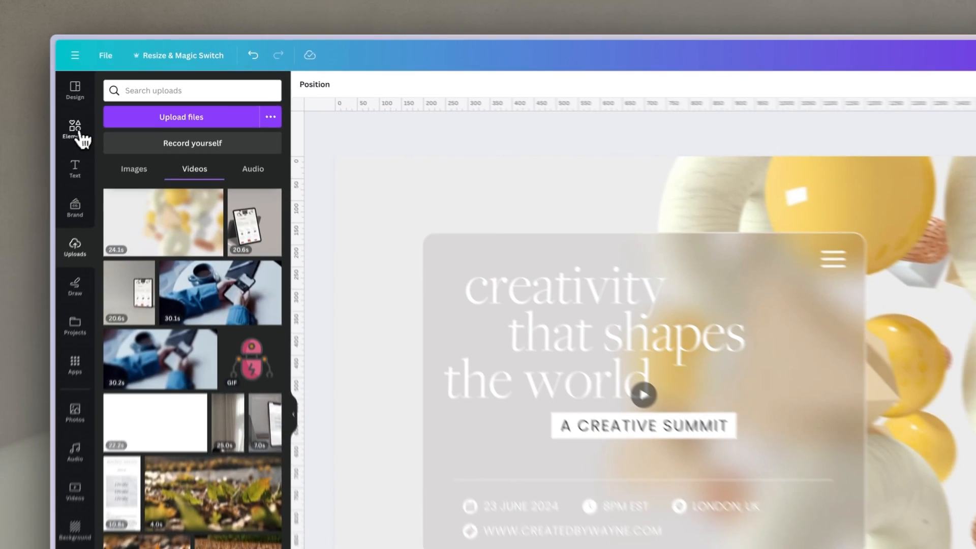
Step: Search the elements for "shadow rectangle" and add the first blurred black rectangle graphic to the design
left_click(119, 96)
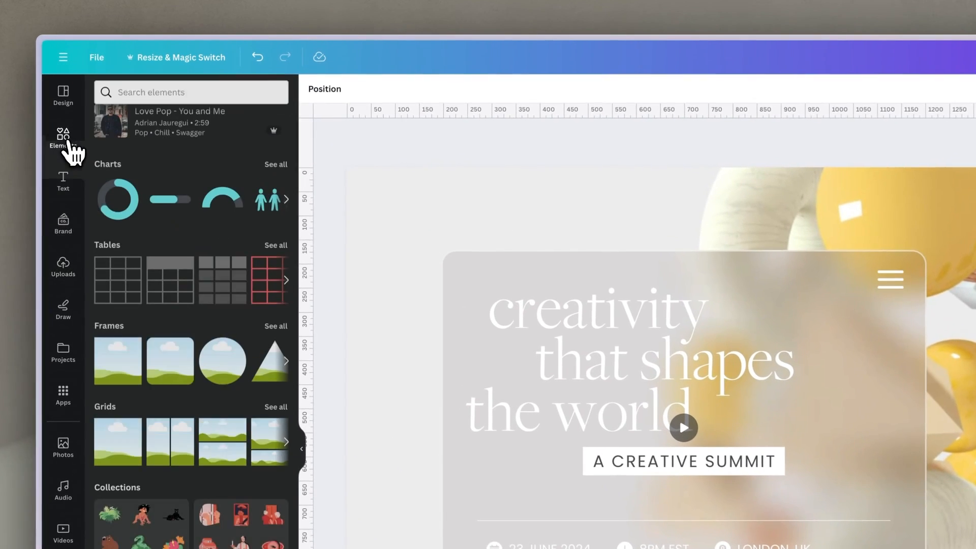
left_click(178, 98)
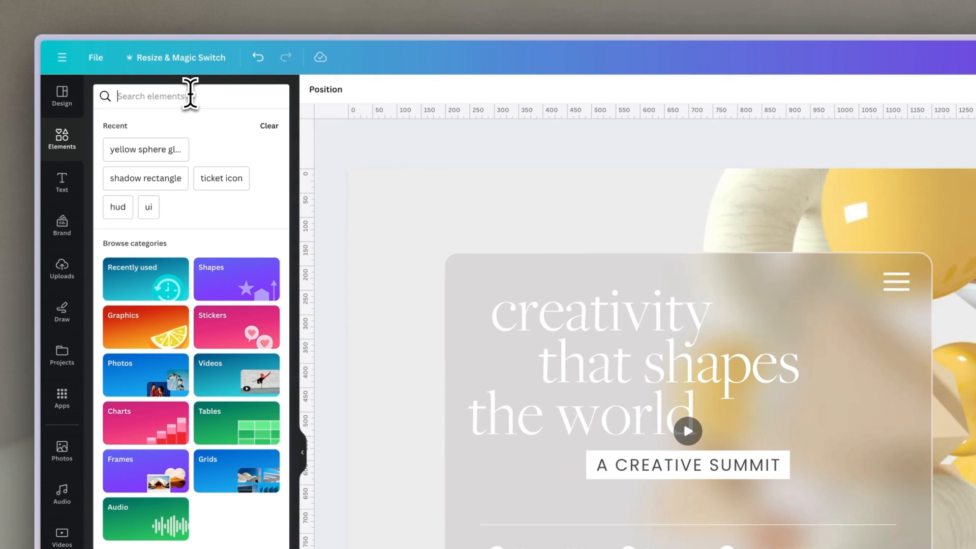
type("shadow rect")
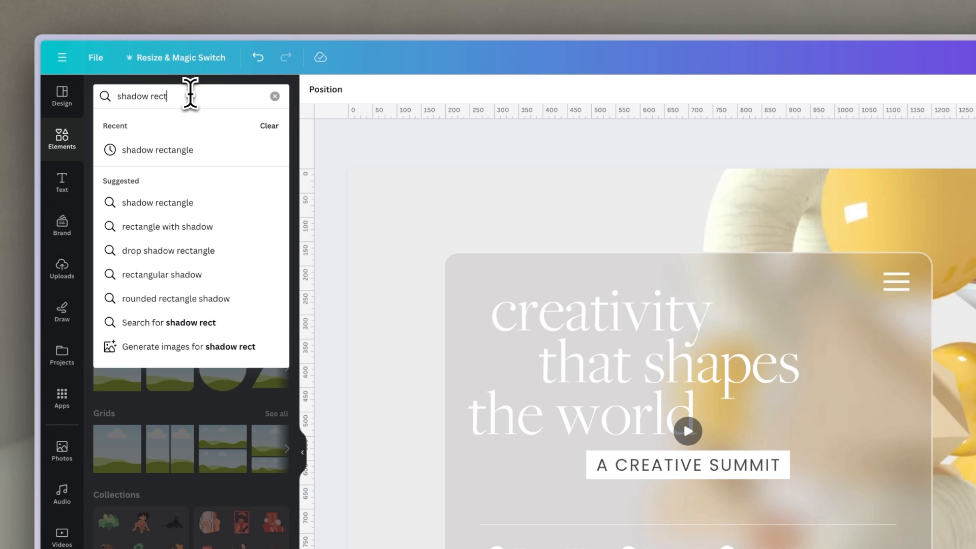
type("angle")
key("Return")
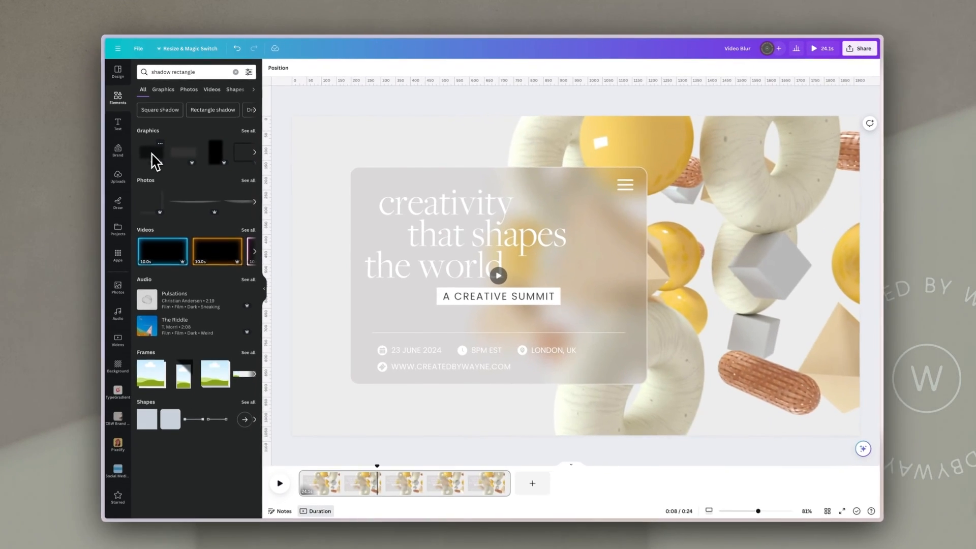
left_click_drag(151, 155, 481, 240)
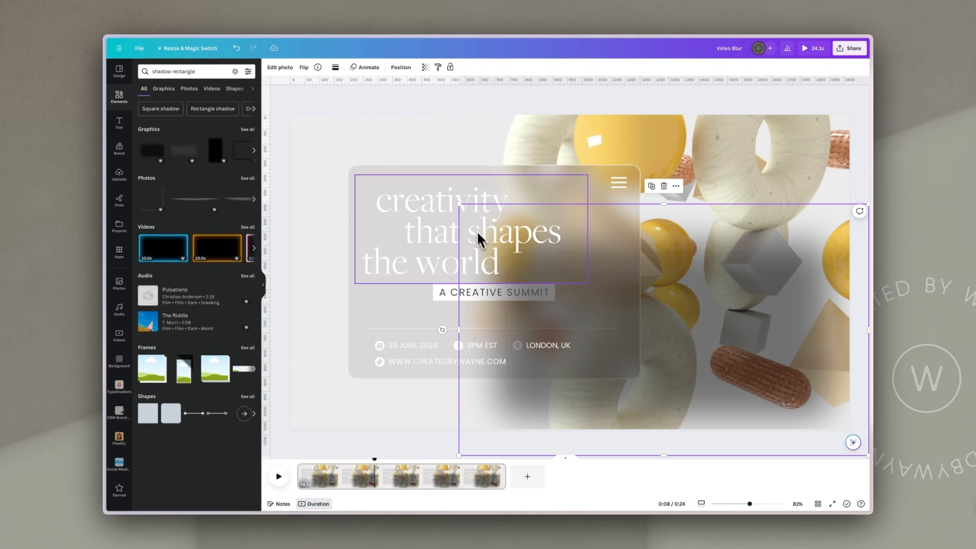
Step: Scale the rectangular shadow down to slightly larger than the glass panel and offset it below the panel, horizontally centred
left_click_drag(836, 399, 666, 348)
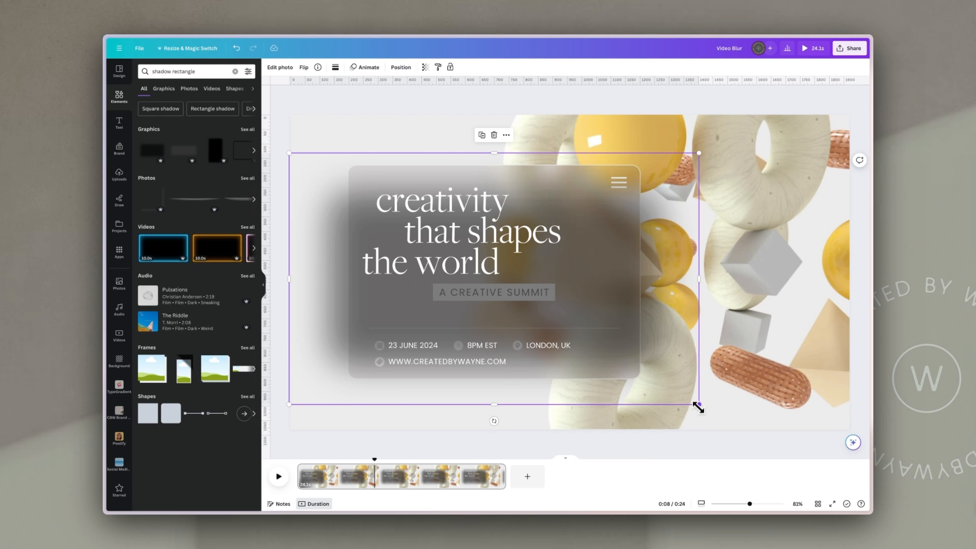
left_click_drag(700, 404, 653, 364)
left_click_drag(604, 261, 630, 310)
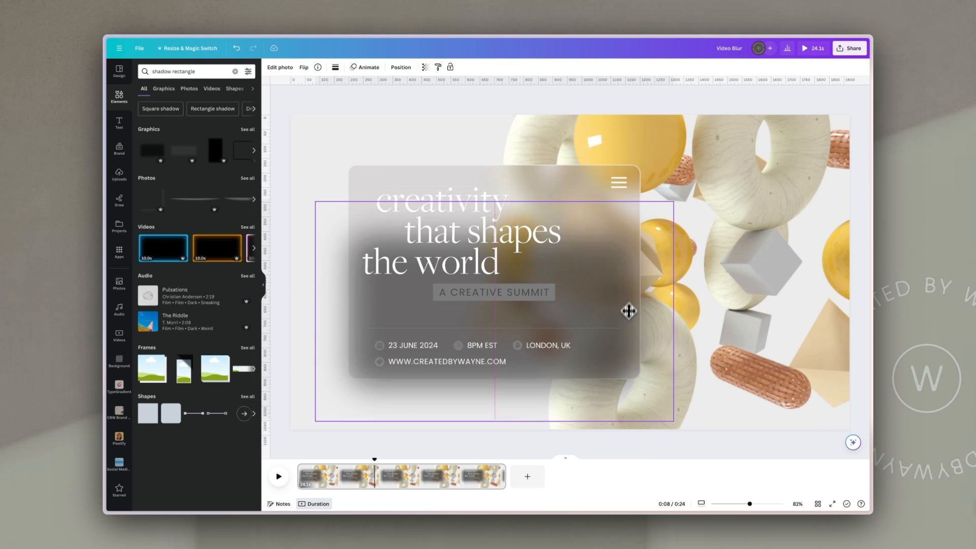
Step: Move the shadow layer directly above the background video, shift it up slightly behind the panel, and set its transparency to about 58
left_click(401, 67)
left_click_drag(234, 254, 227, 466)
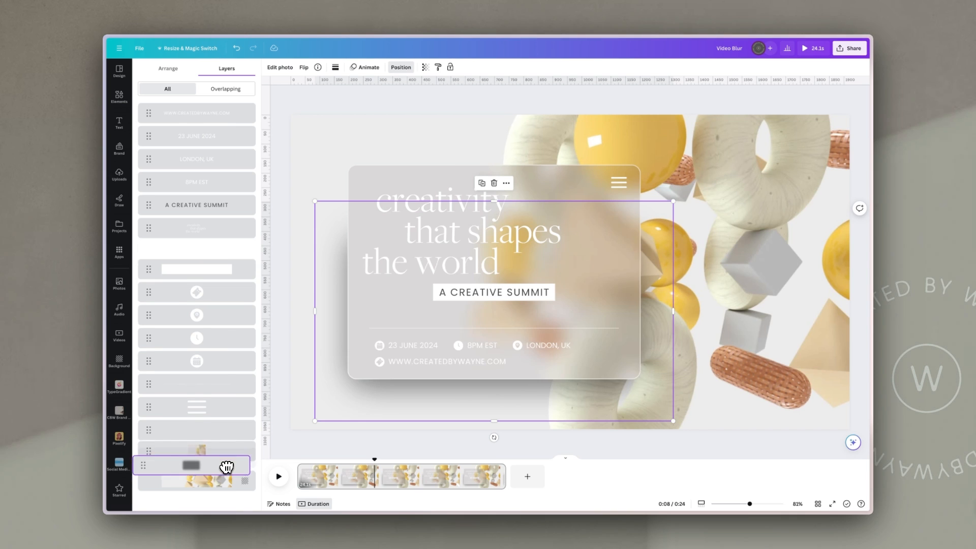
left_click(760, 264)
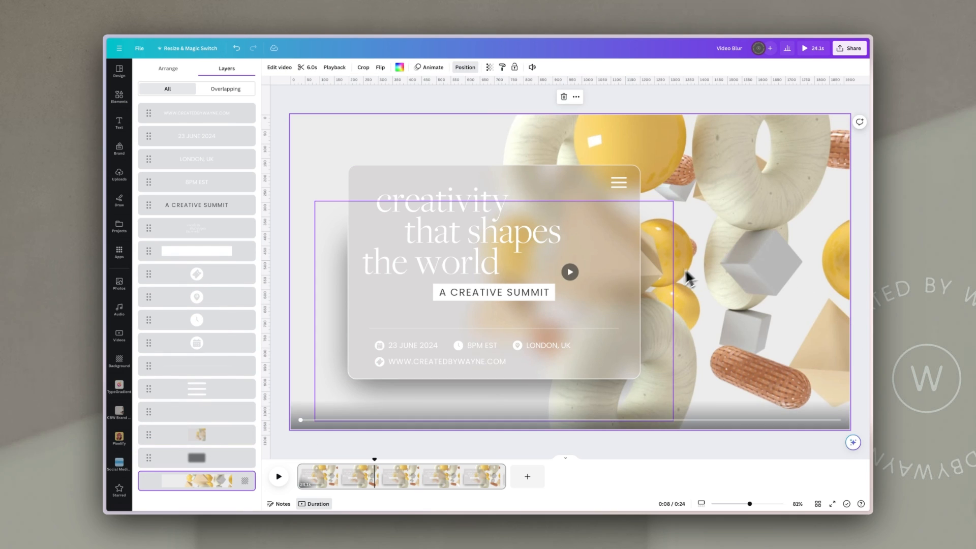
left_click_drag(663, 278, 664, 256)
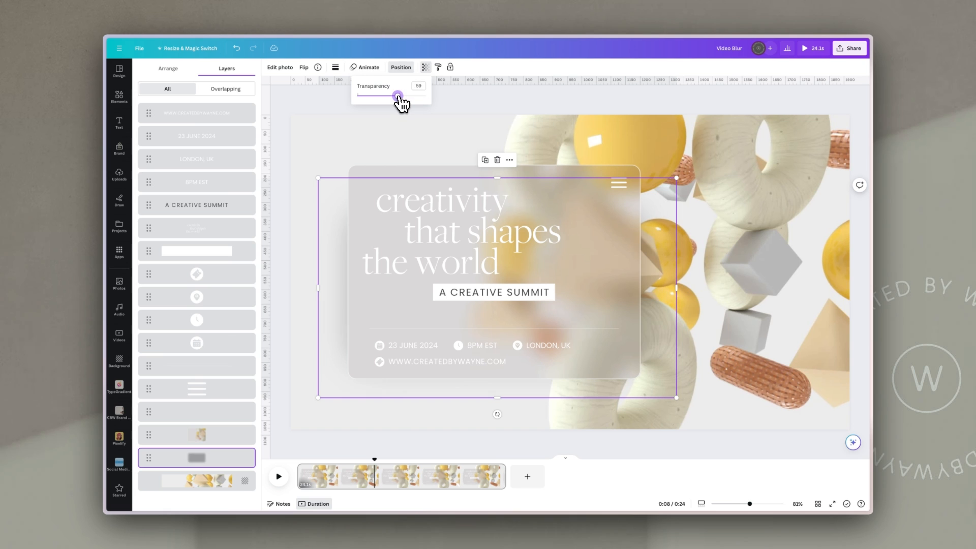
left_click(762, 264)
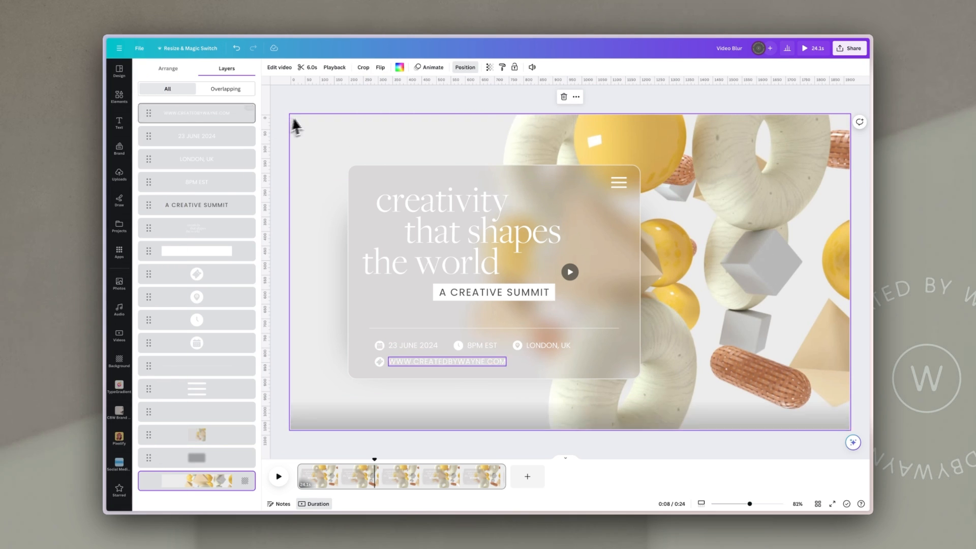
Step: Search the elements for "yellow sphere gloss" and add the first glossy yellow sphere photo to the design
left_click(122, 99)
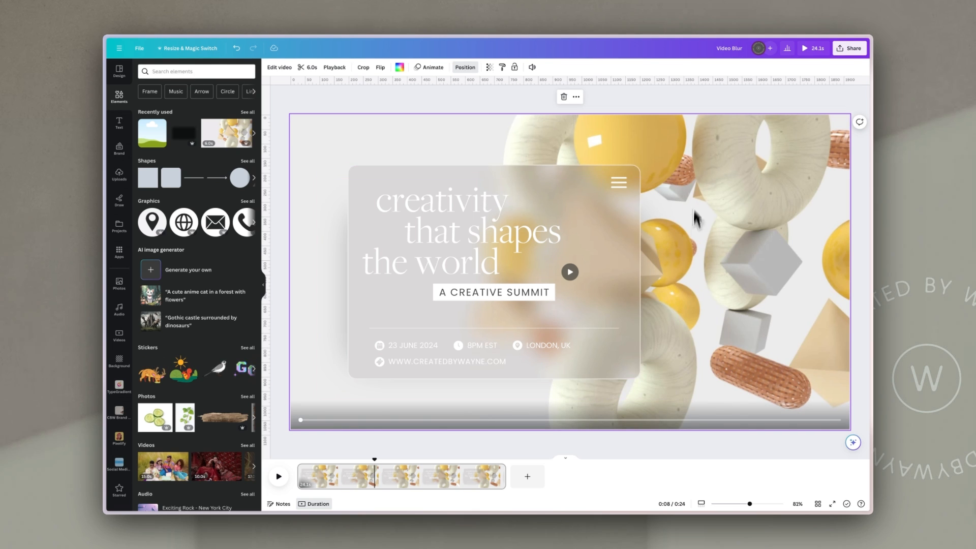
left_click(180, 72)
type("yellow")
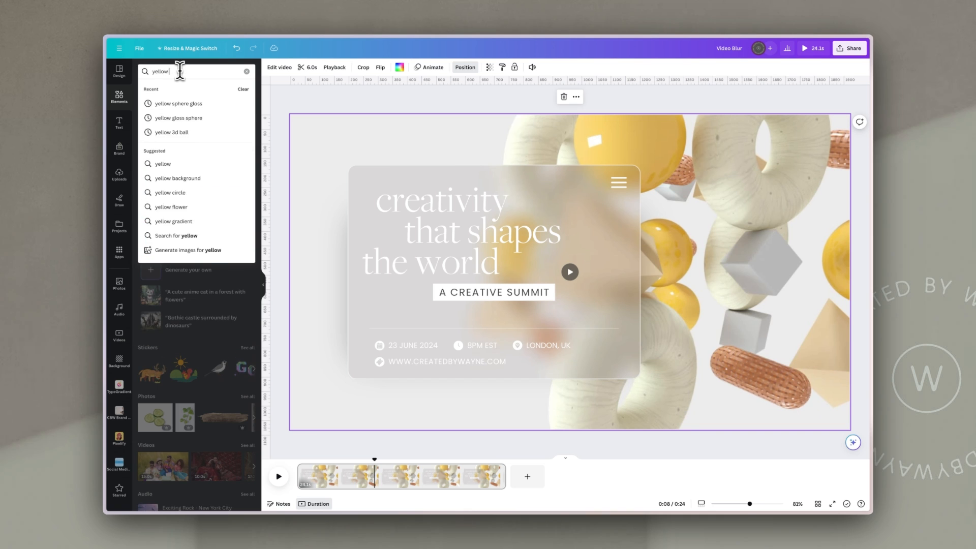
type(" sphere gloss")
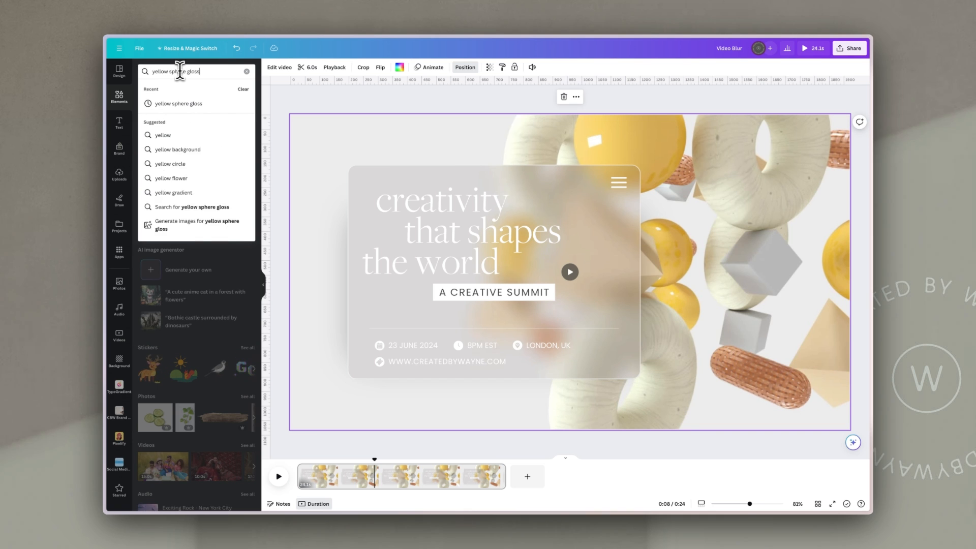
key("Return")
left_click(247, 179)
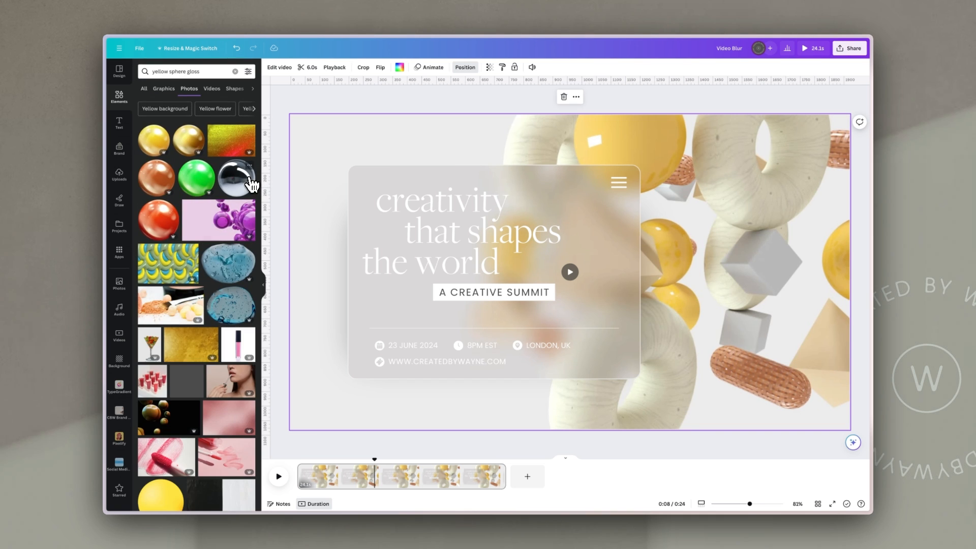
left_click(158, 149)
Step: Shrink the yellow sphere to about a third of its size and place it over the panel's lower right edge
left_click_drag(629, 234, 734, 233)
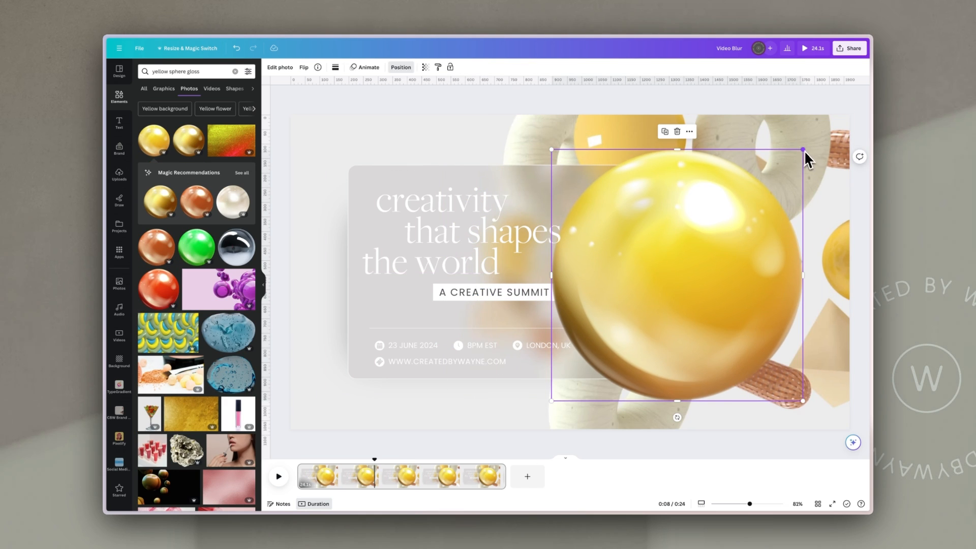
left_click_drag(804, 150, 638, 316)
left_click_drag(623, 401, 668, 336)
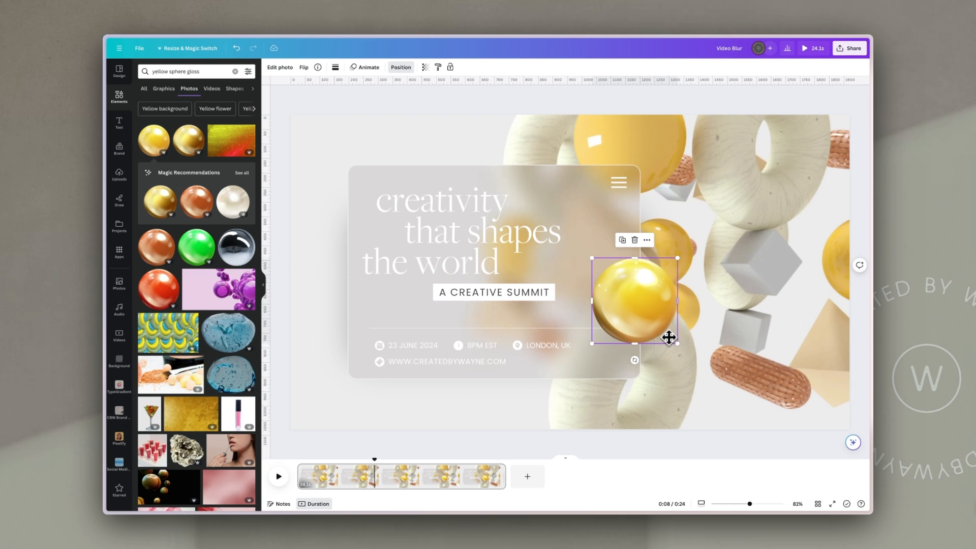
Step: Set the sphere's saturation to -7, lower its contrast slightly, and nudge the sphere into place on the panel's edge
left_click(286, 71)
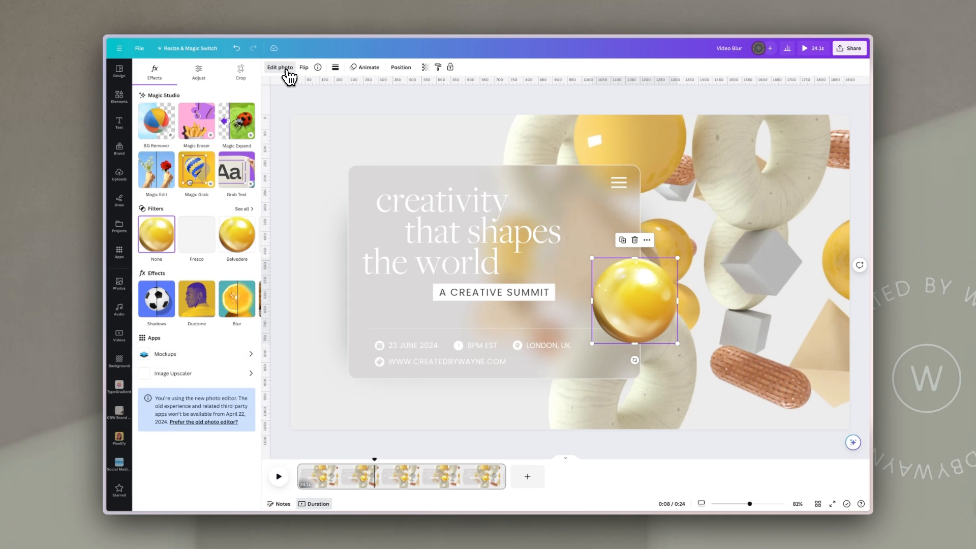
left_click(202, 74)
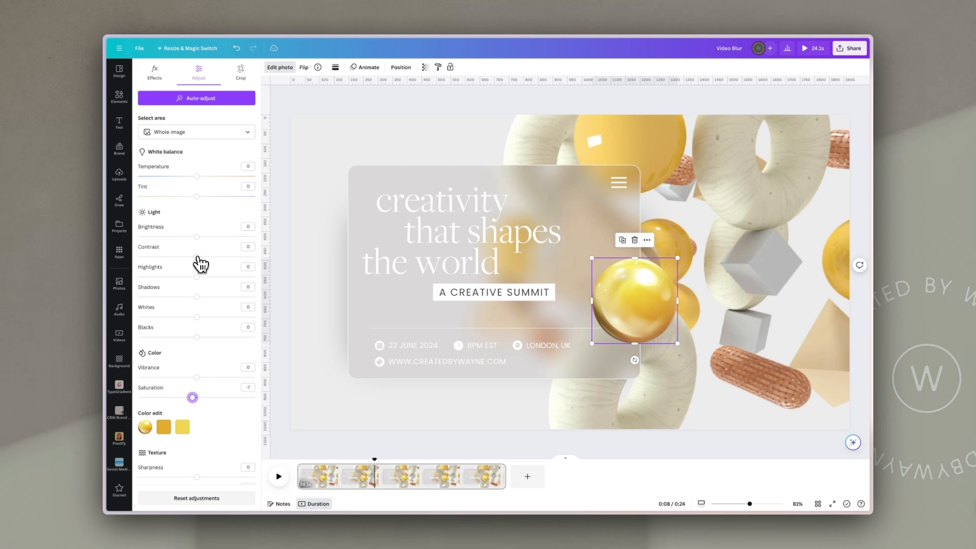
left_click_drag(198, 257, 183, 258)
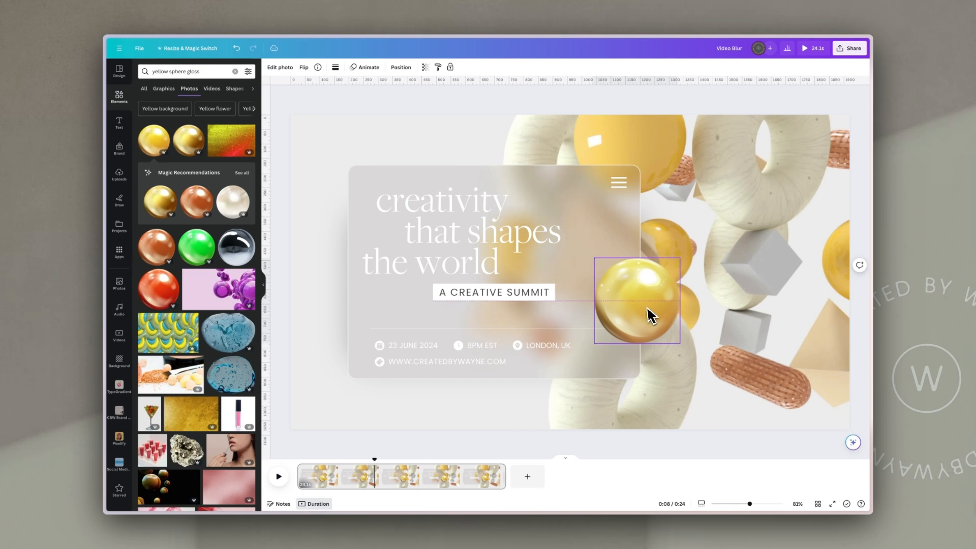
left_click_drag(649, 314, 647, 301)
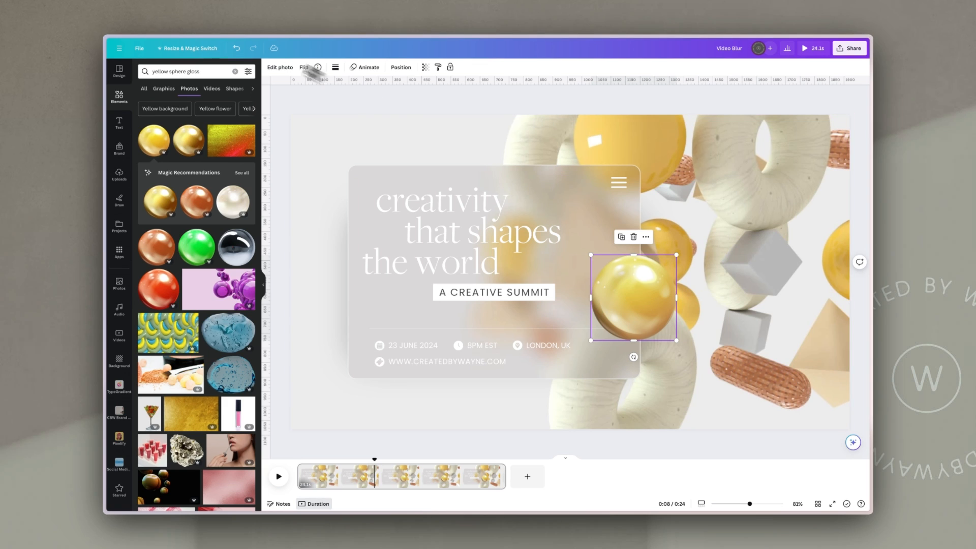
Step: Search the elements for "shaodw circle" and add the first soft black circle from the graphics results
left_click(235, 71)
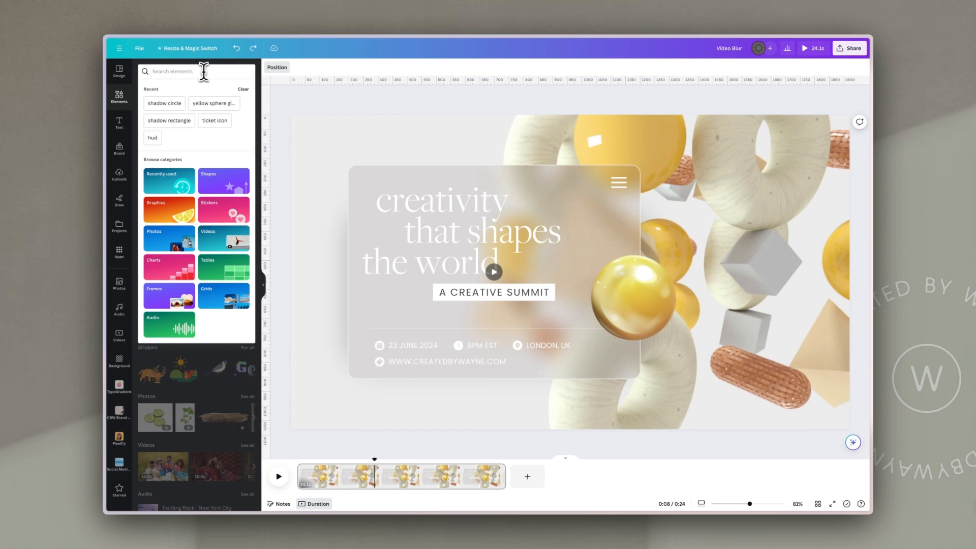
type("shaodw")
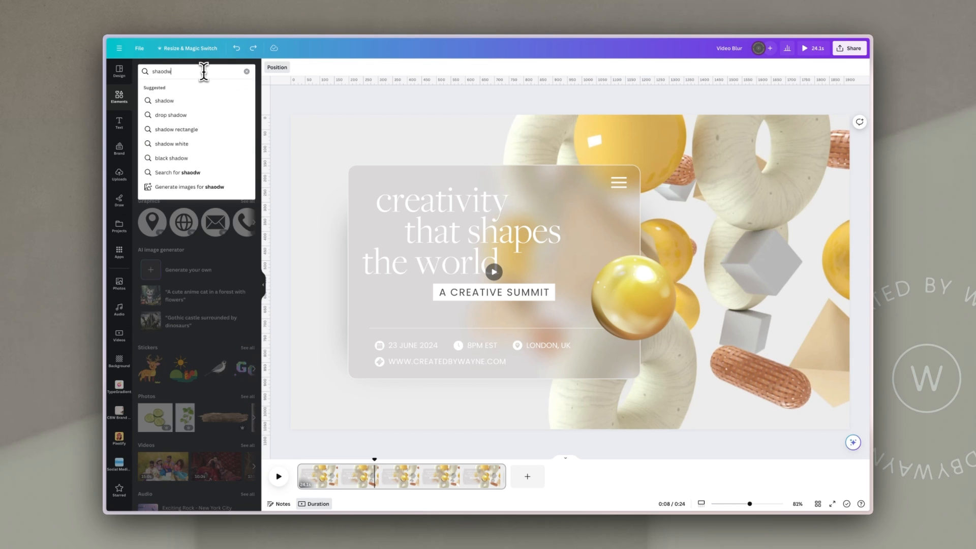
type(" circle")
key("Return")
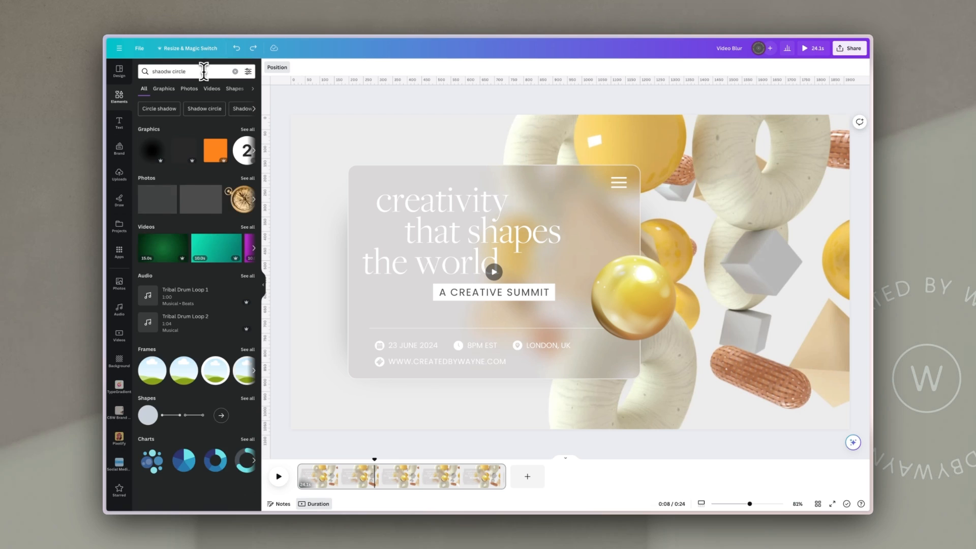
left_click(248, 129)
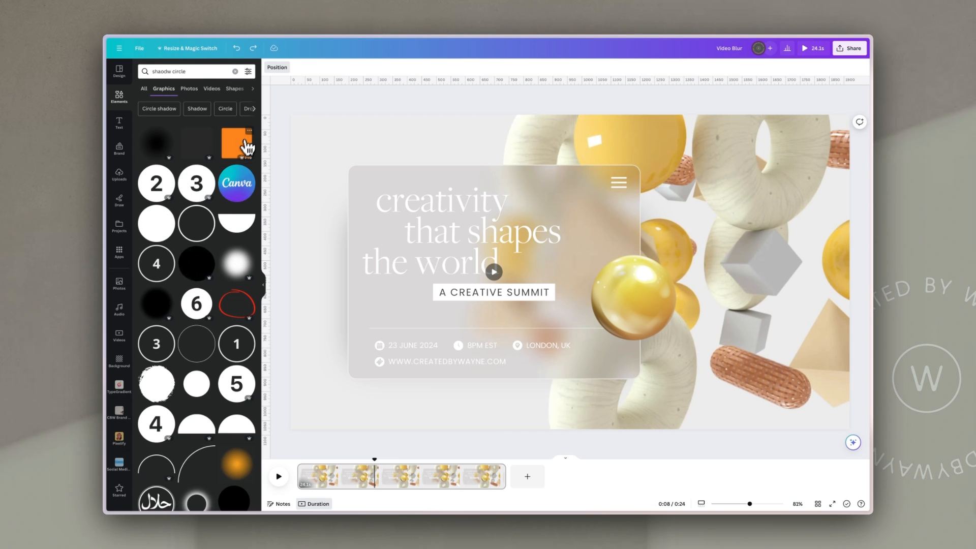
left_click(156, 146)
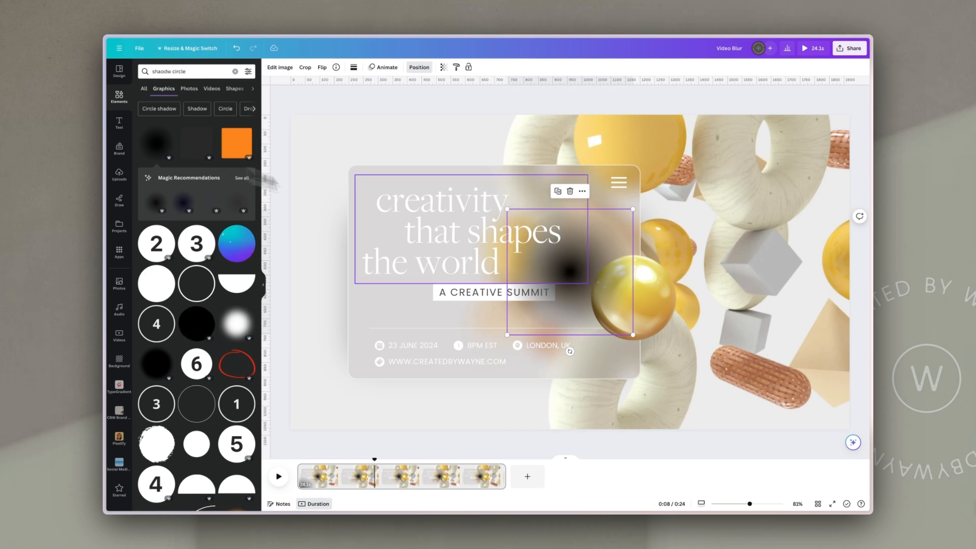
Step: Shrink the circular shadow to about the size of the yellow sphere and position it slightly low over the sphere
left_click_drag(578, 283, 625, 296)
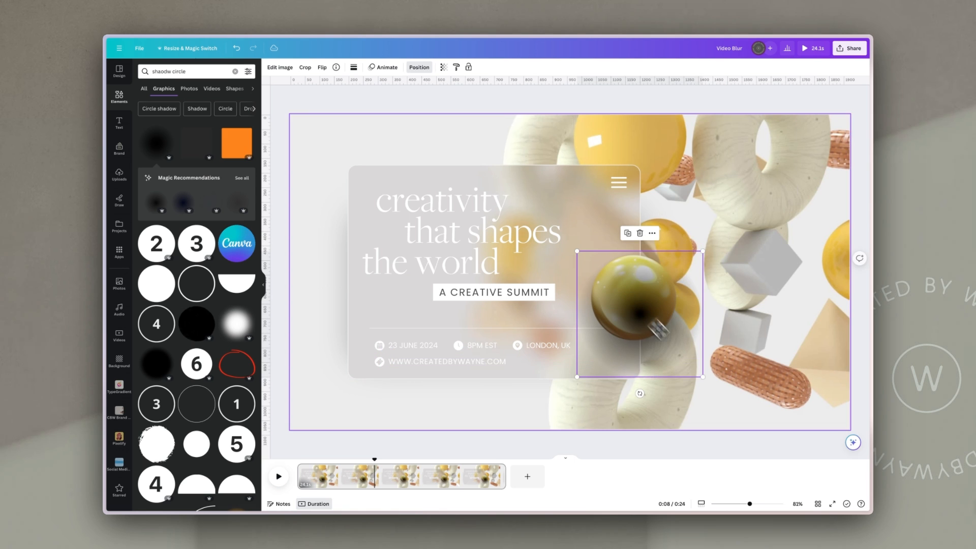
left_click_drag(705, 379, 653, 337)
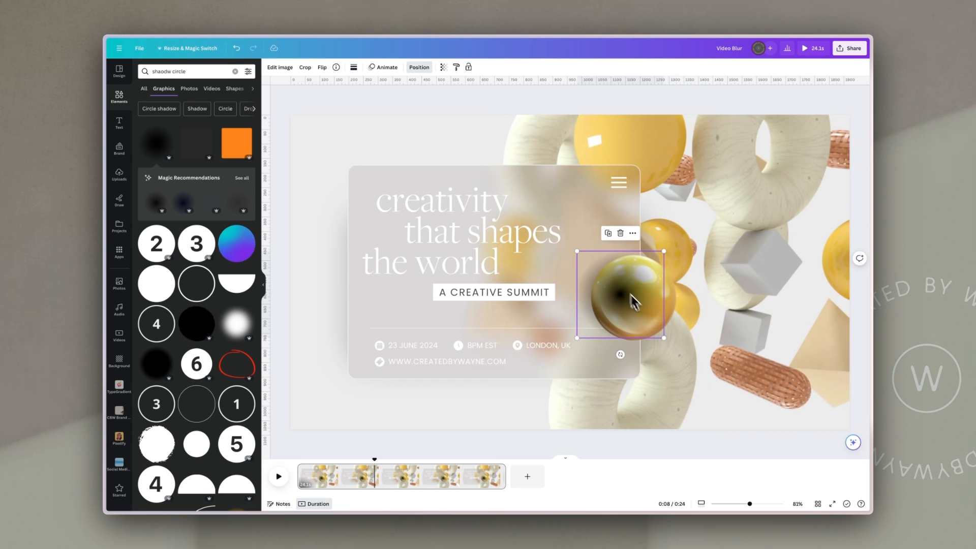
left_click_drag(620, 288, 643, 304)
Step: Move the circular shadow layer directly below the yellow sphere and adjust its position beneath the sphere's lower edge
left_click(419, 67)
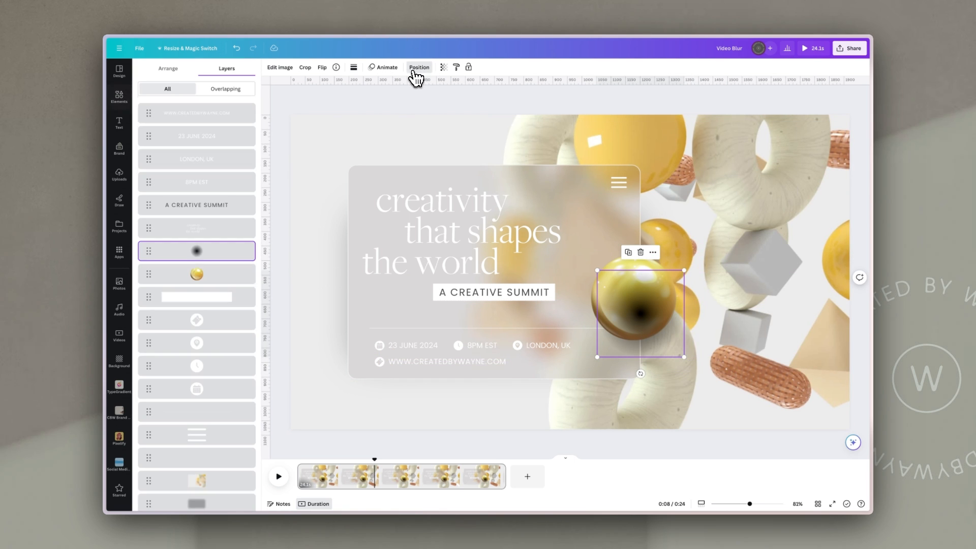
left_click_drag(225, 253, 227, 275)
mouse_move(661, 353)
left_mouse_down()
mouse_move(657, 344)
mouse_move(671, 347)
left_mouse_up()
left_click(418, 67)
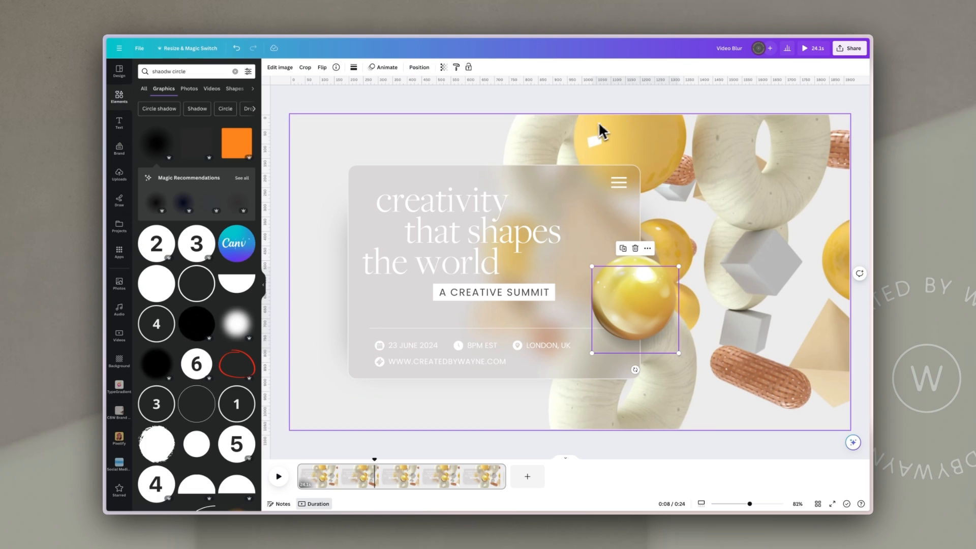
Step: Apply a slow clockwise Rotate motion effect to the yellow sphere and preview the finished design full screen
left_click(627, 265)
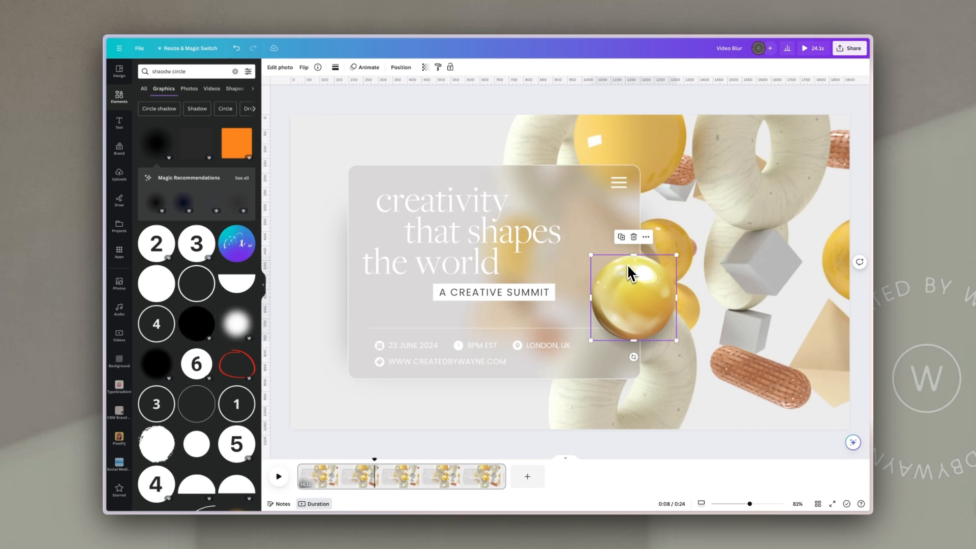
left_click(369, 71)
scroll(208, 402, "down", 2)
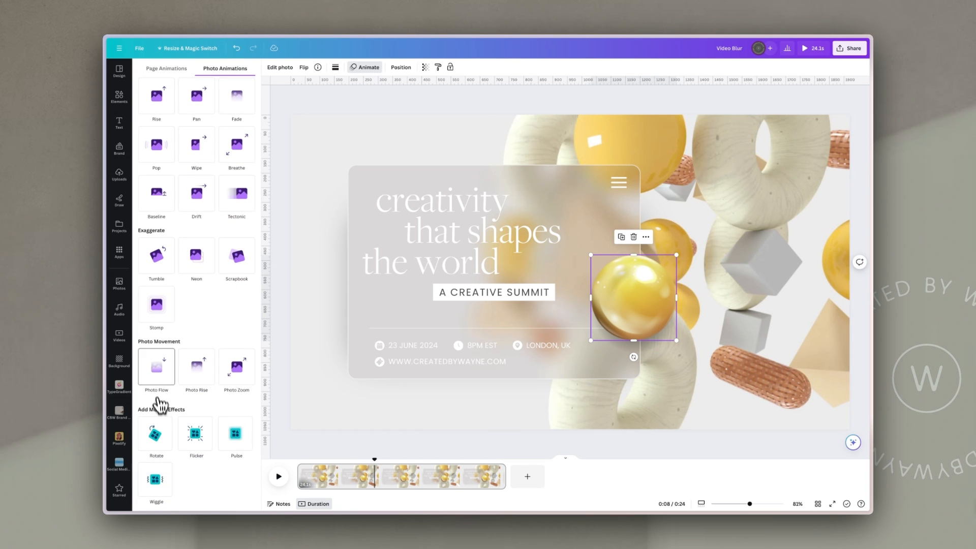
left_click(159, 435)
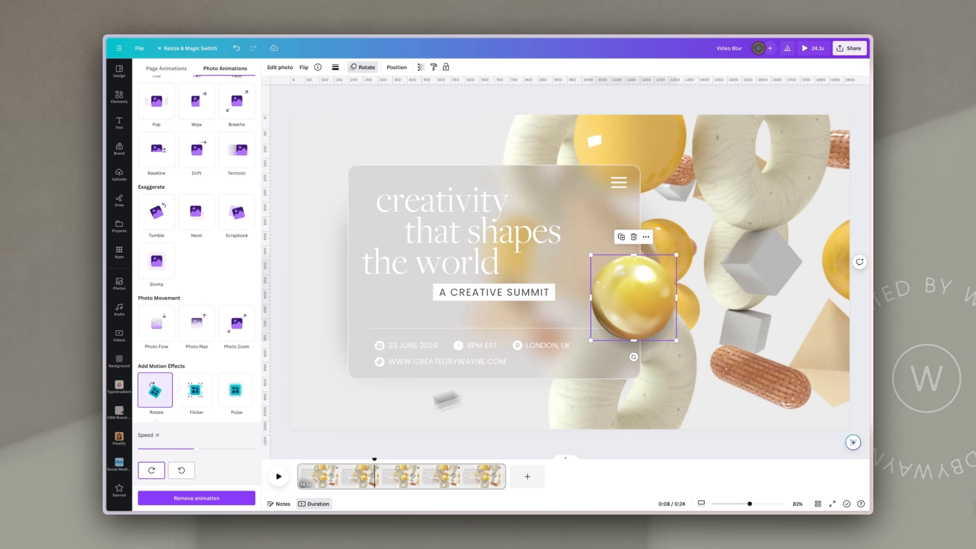
left_click(152, 448)
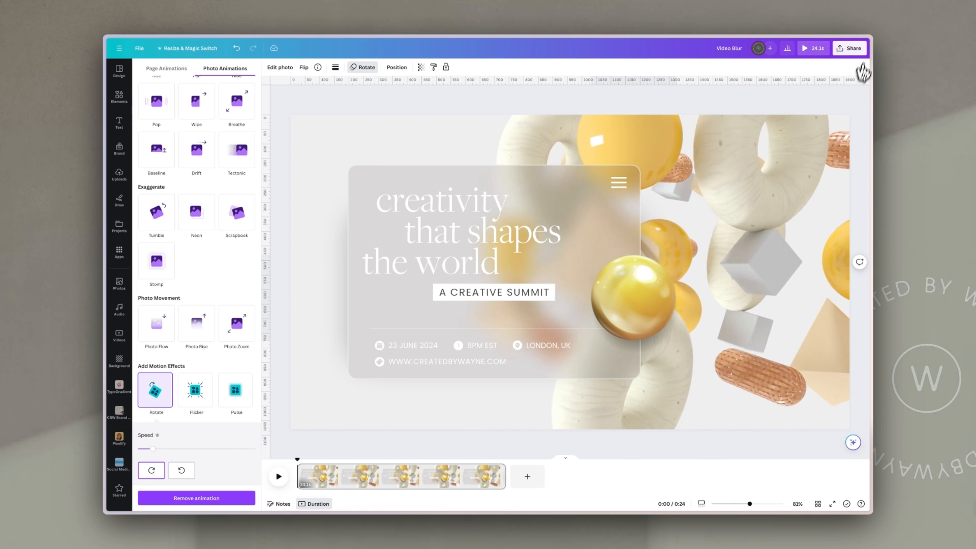
left_click(811, 51)
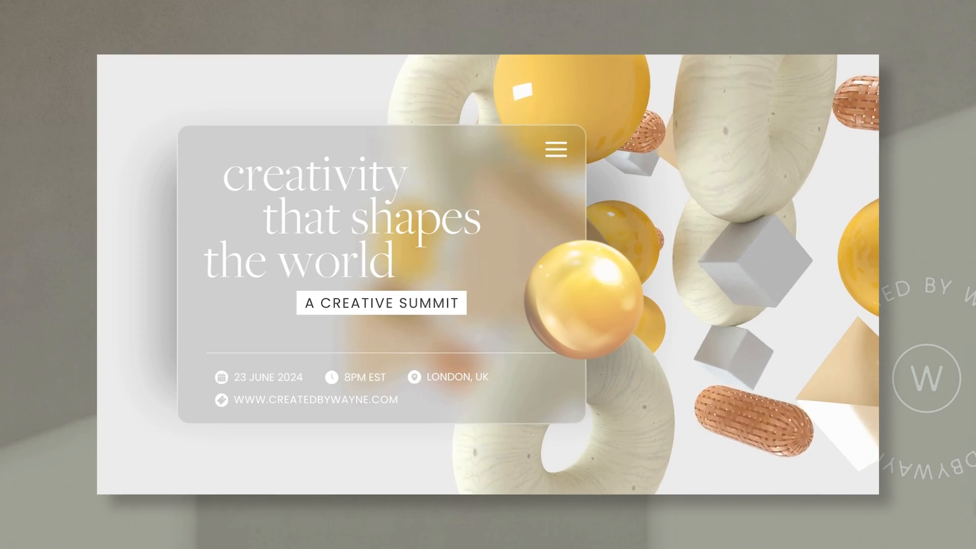